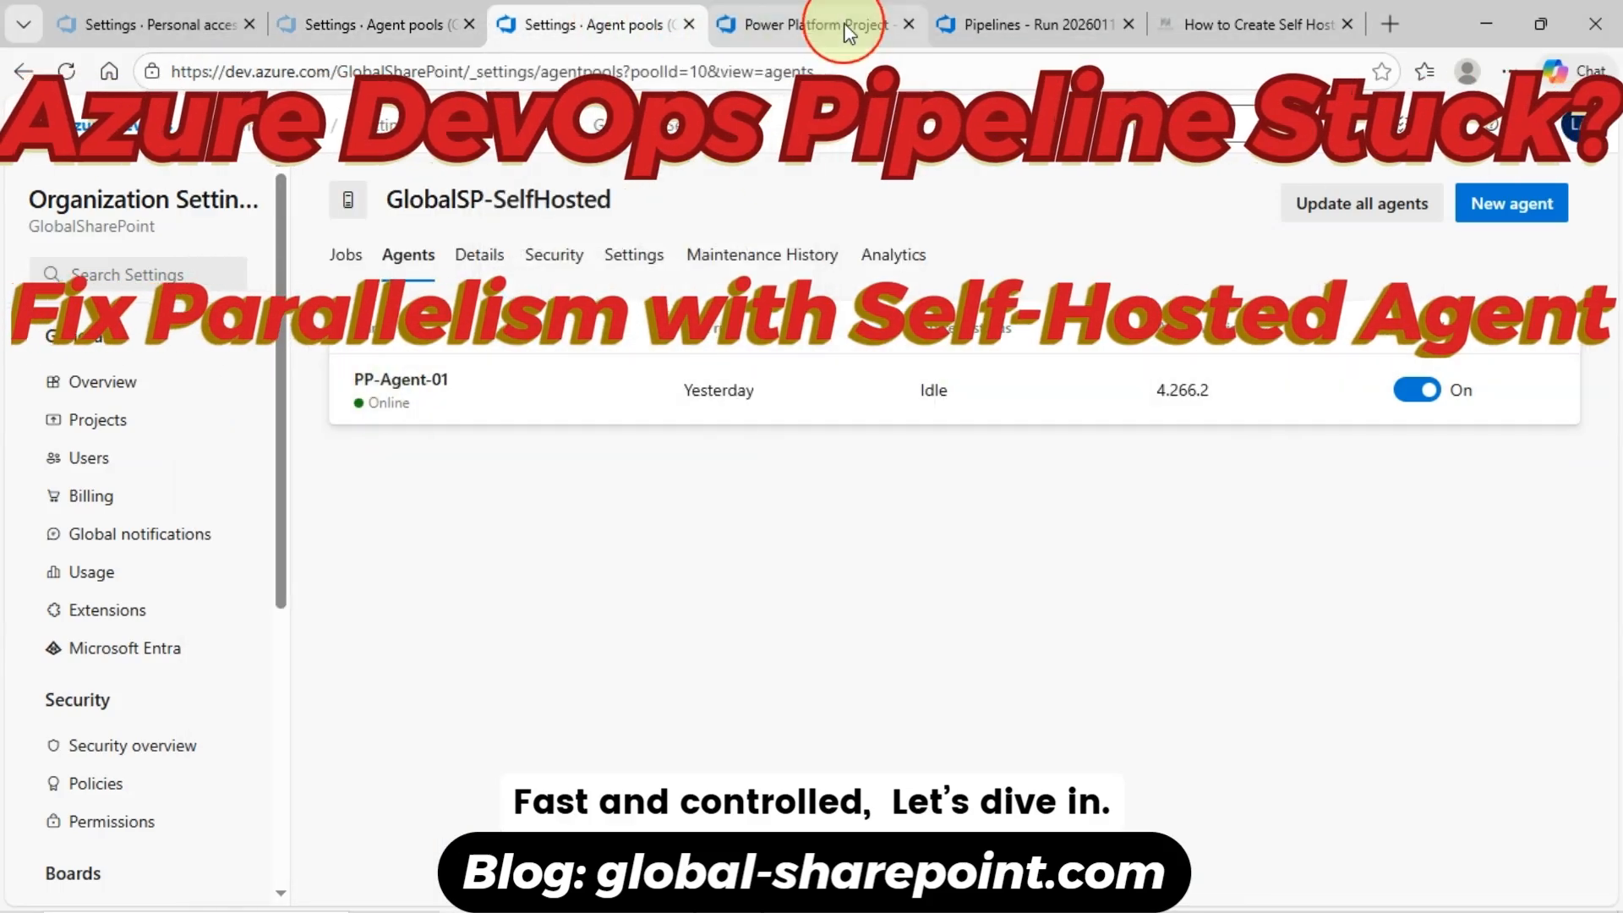
left_click(816, 24)
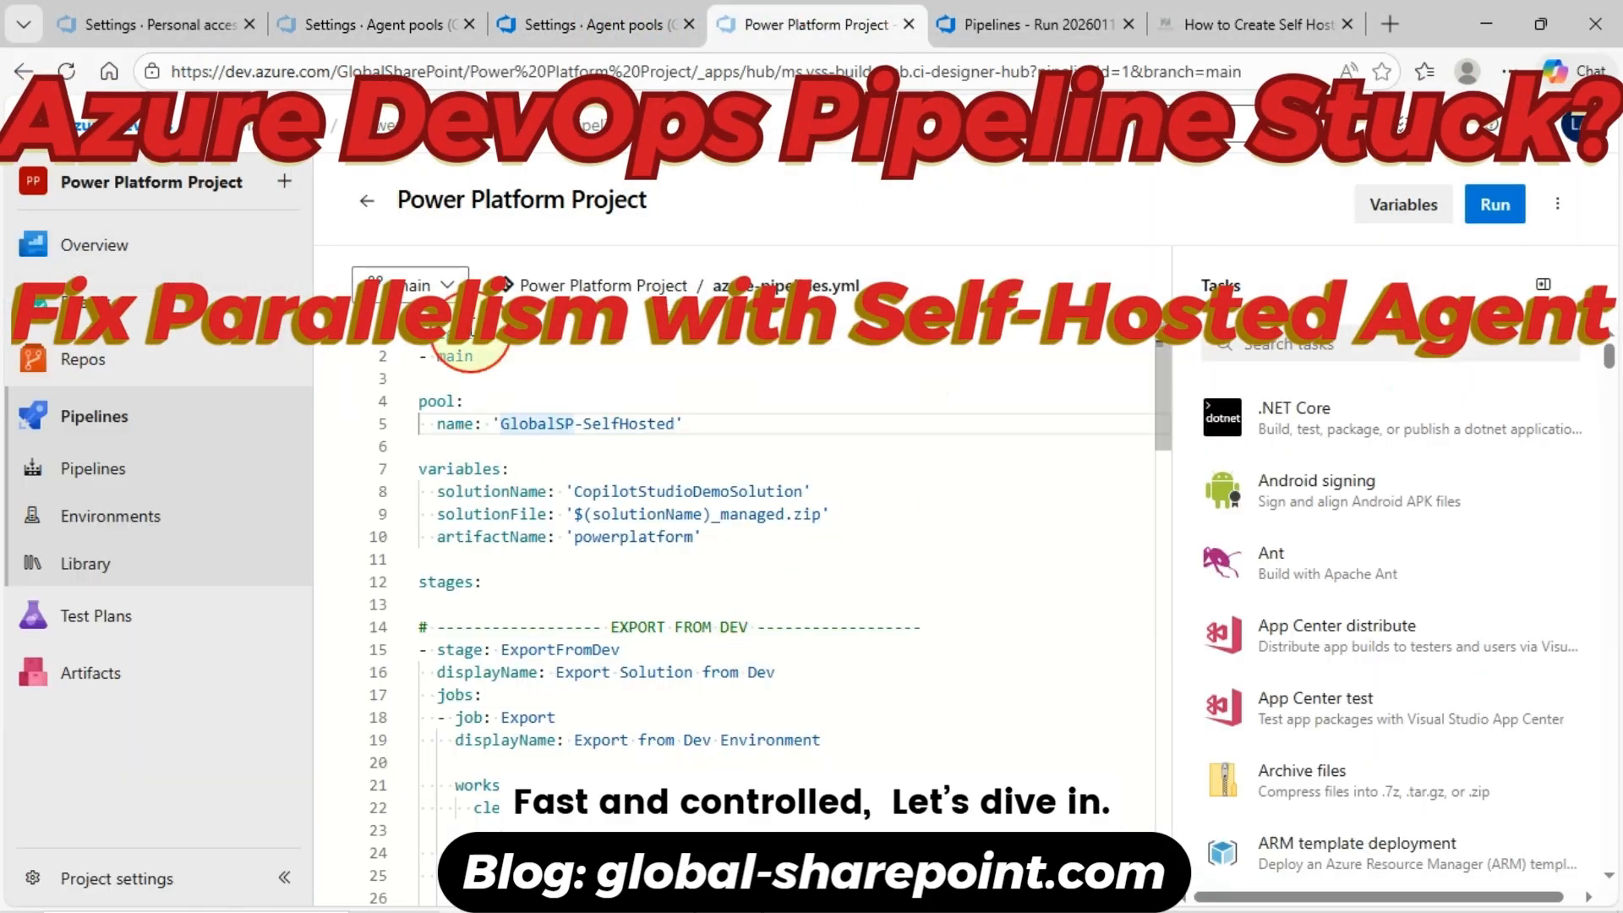
left_click(1023, 24)
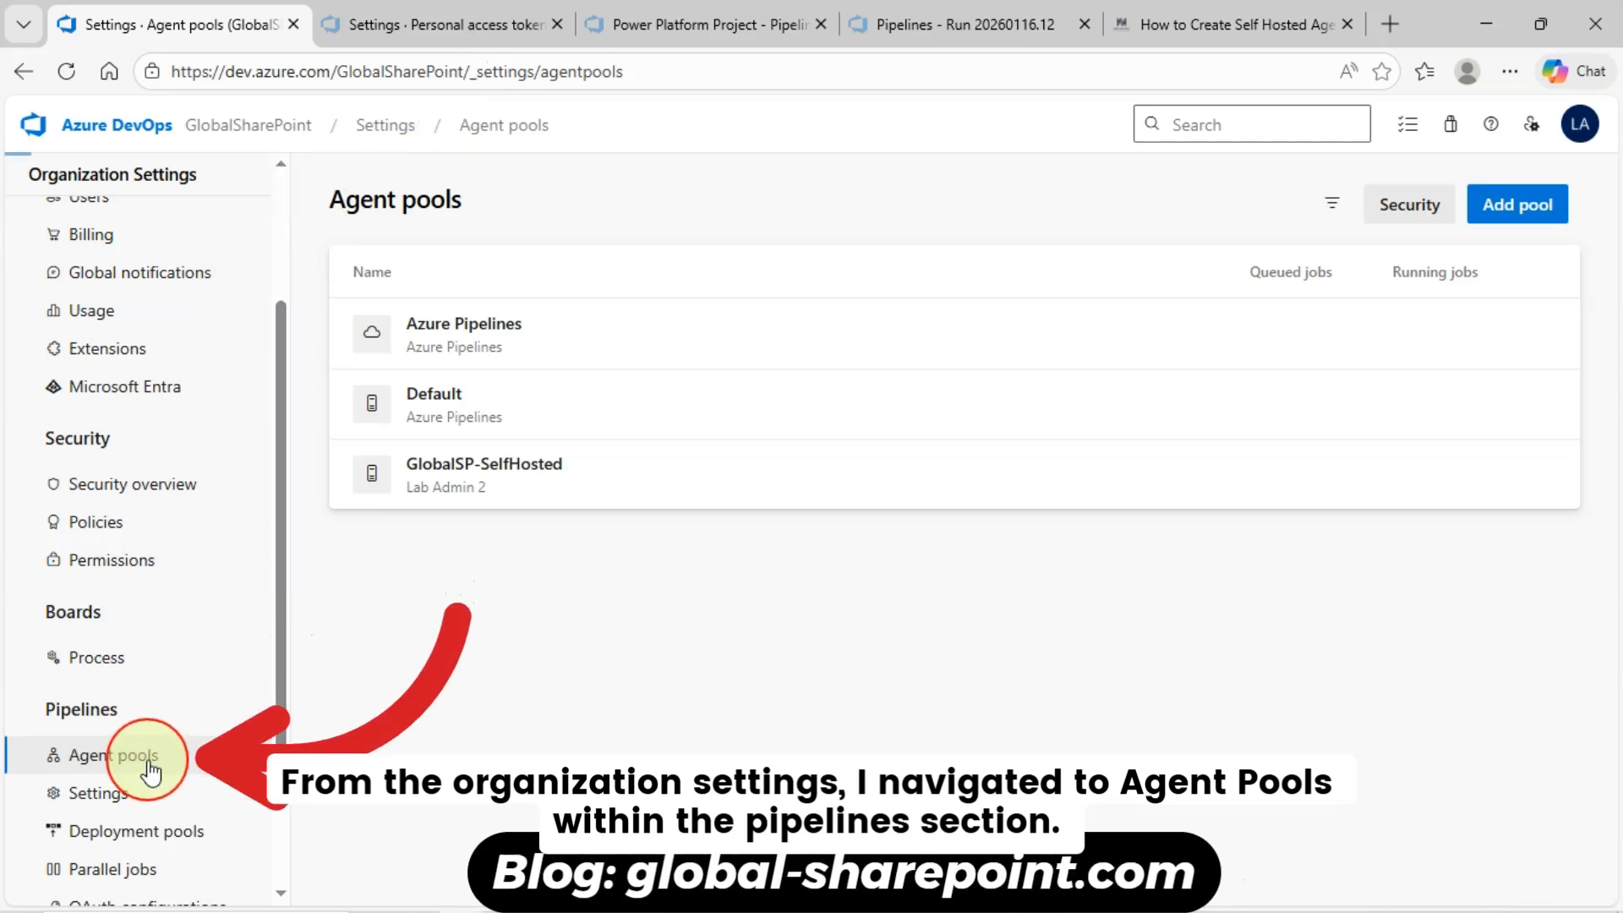
Step: Fill in a new self-hosted agent pool named GlobalSP-SelfHosted and close the form without creating it
scroll(145, 677, "down", 3)
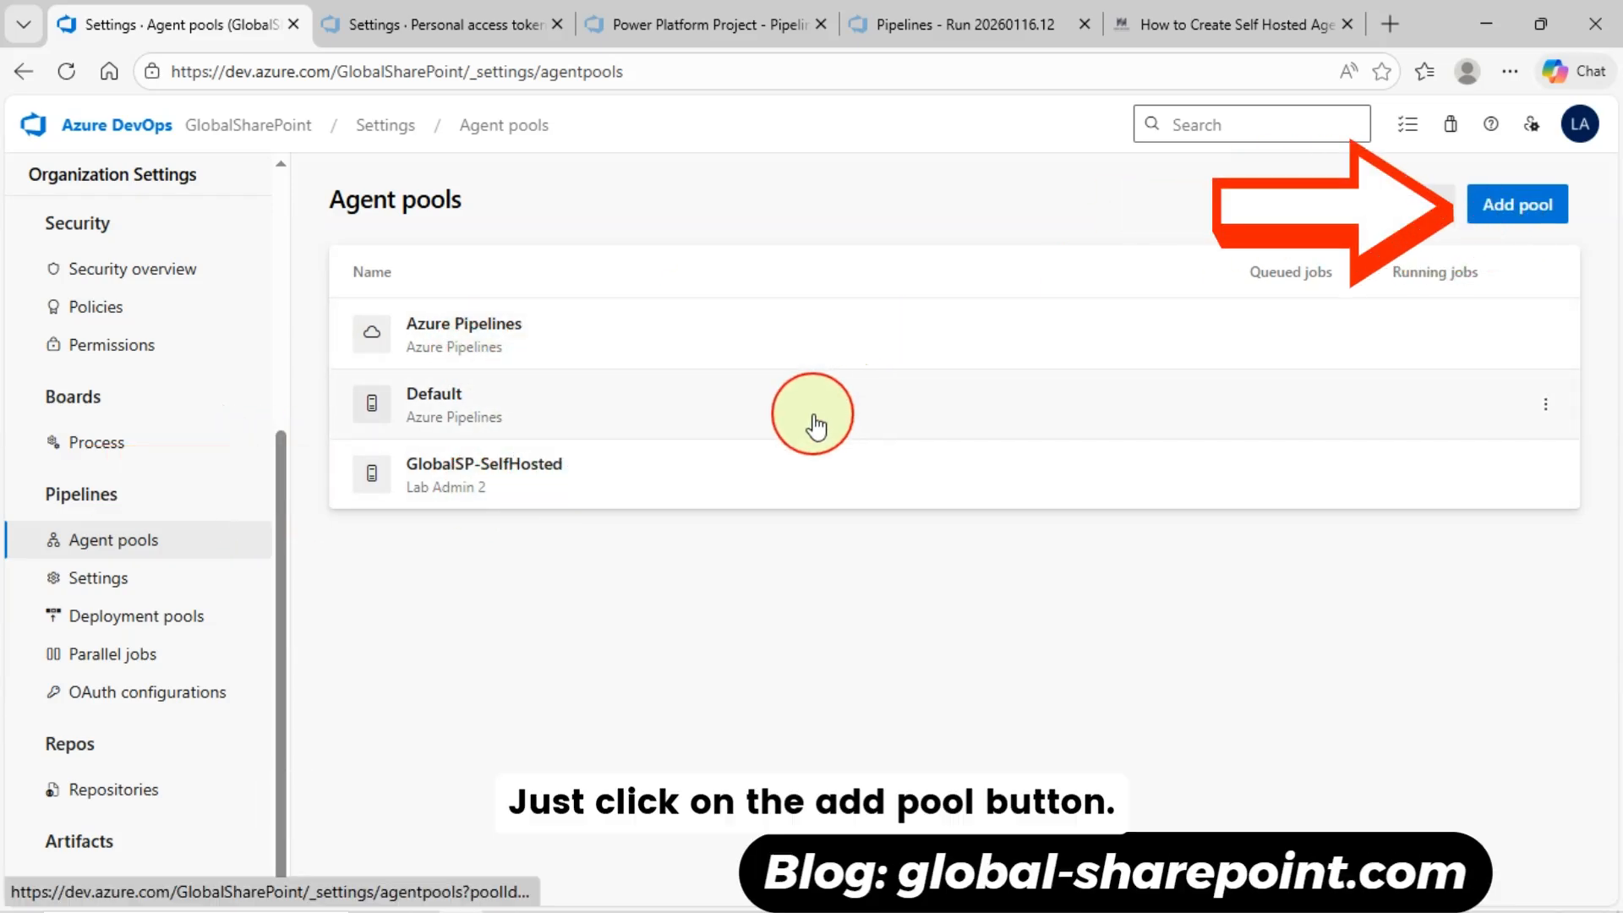
left_click(1457, 224)
left_click(1066, 355)
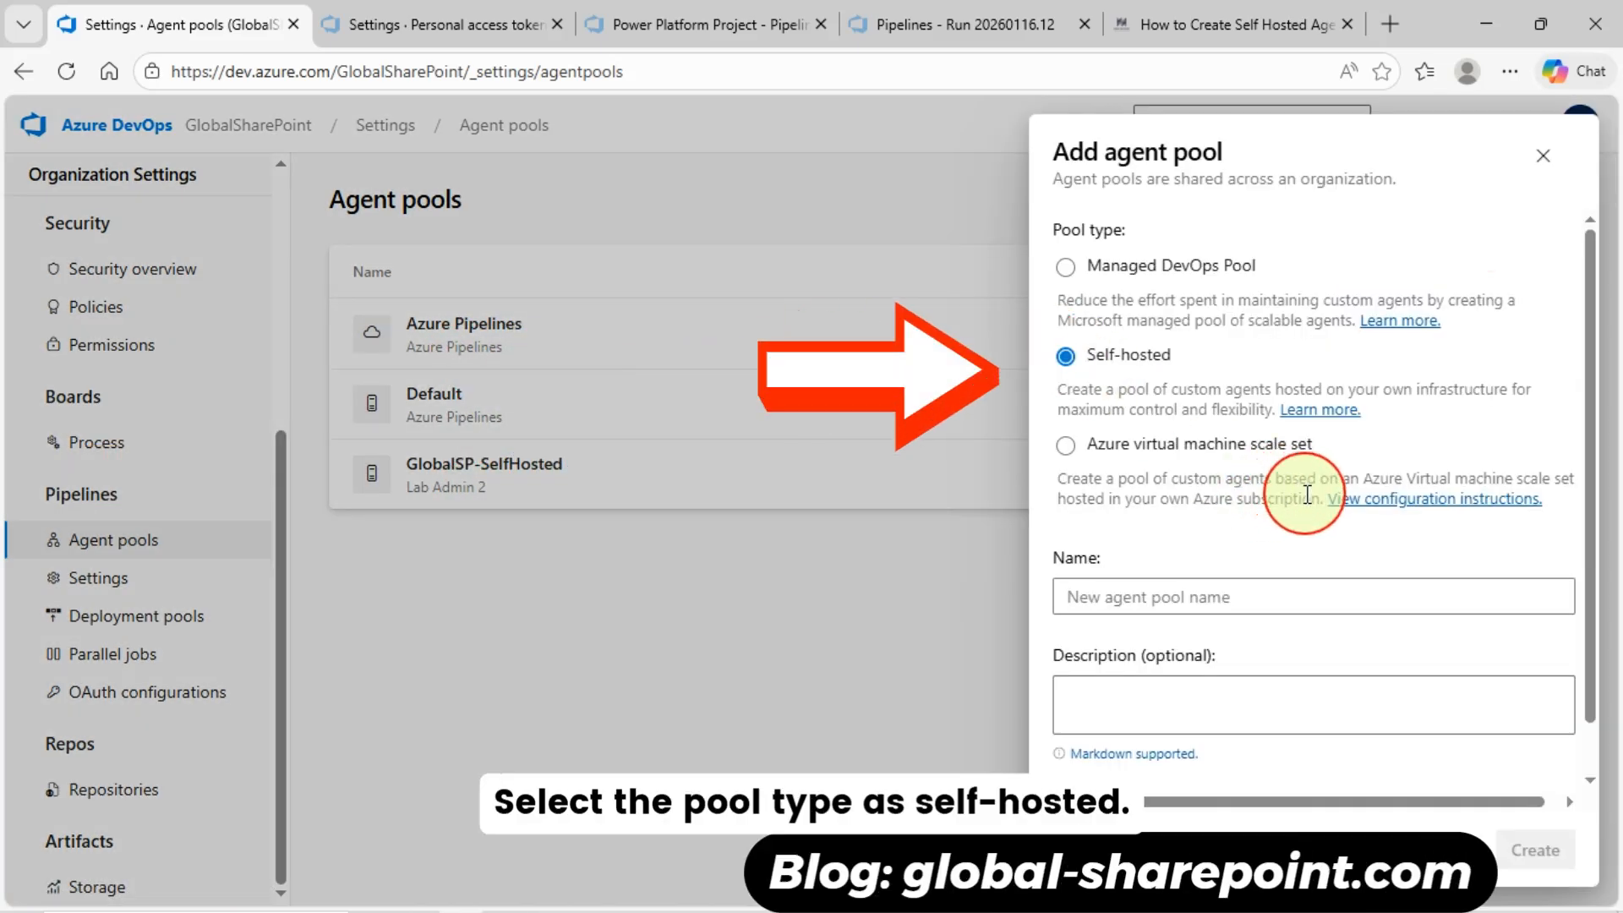
scroll(1313, 498, "down", 1)
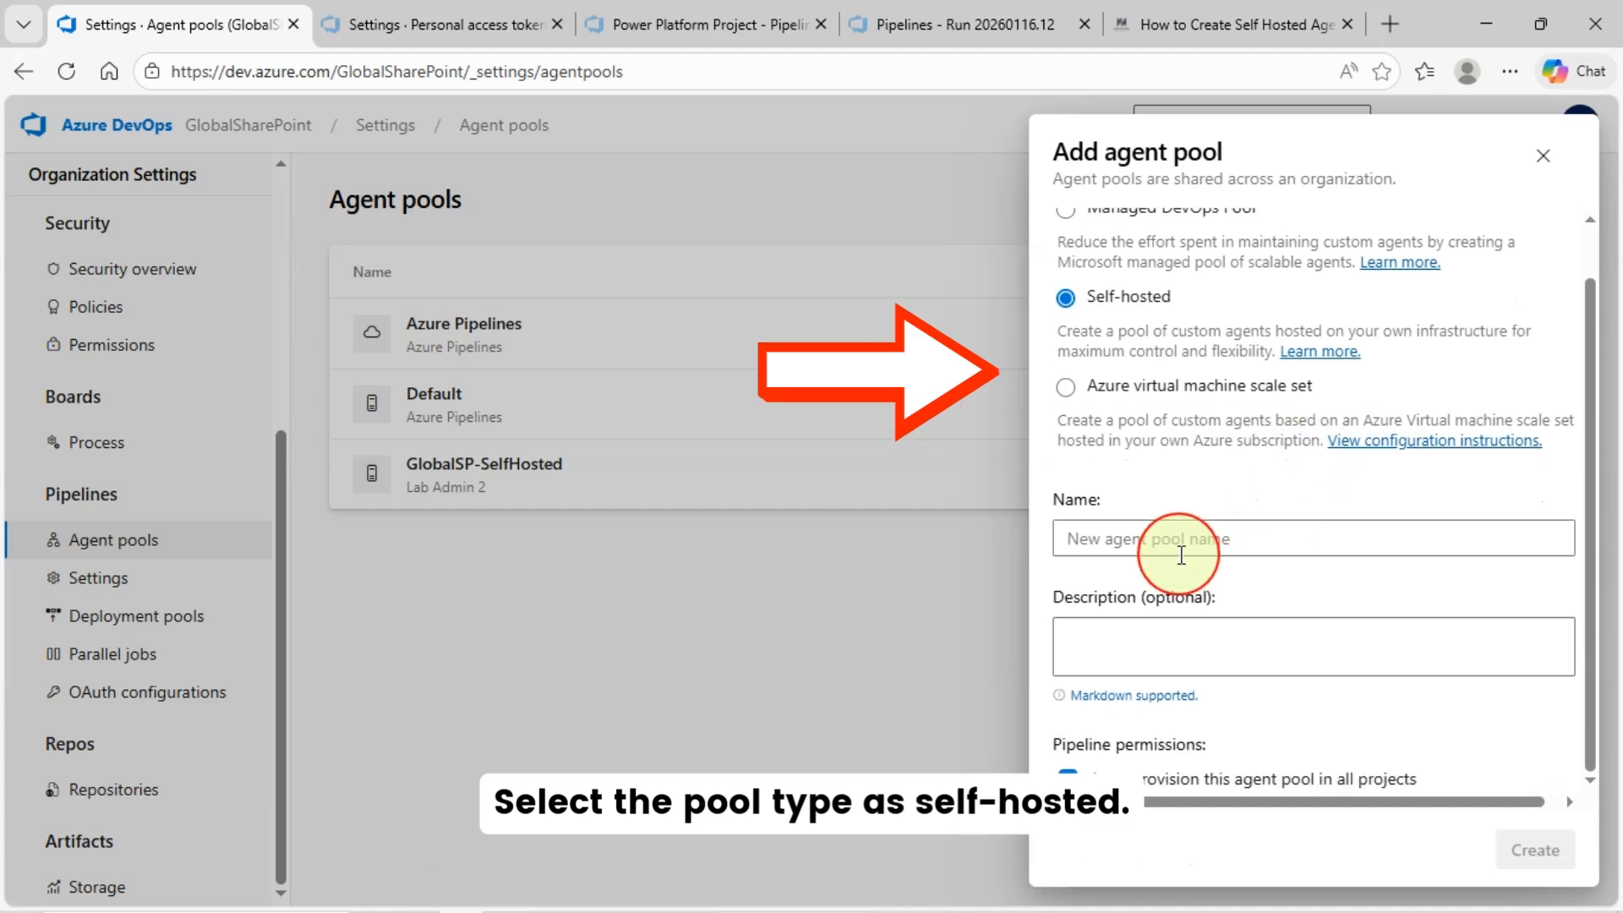
left_click(1145, 538)
type("GlobalSP-SelfHosted")
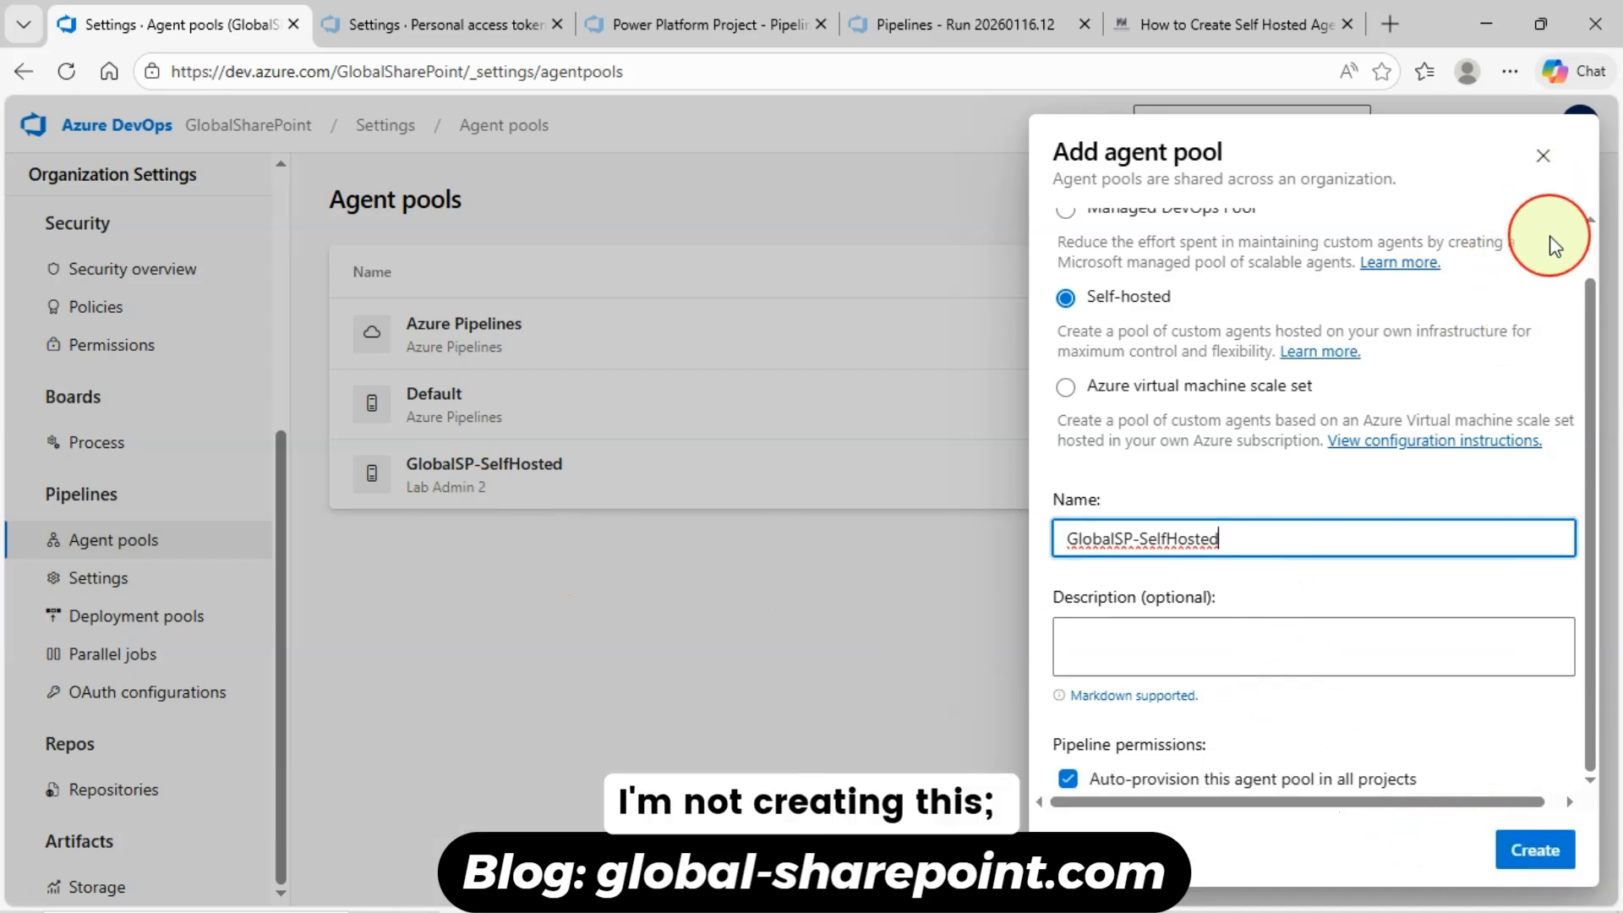
left_click(1544, 157)
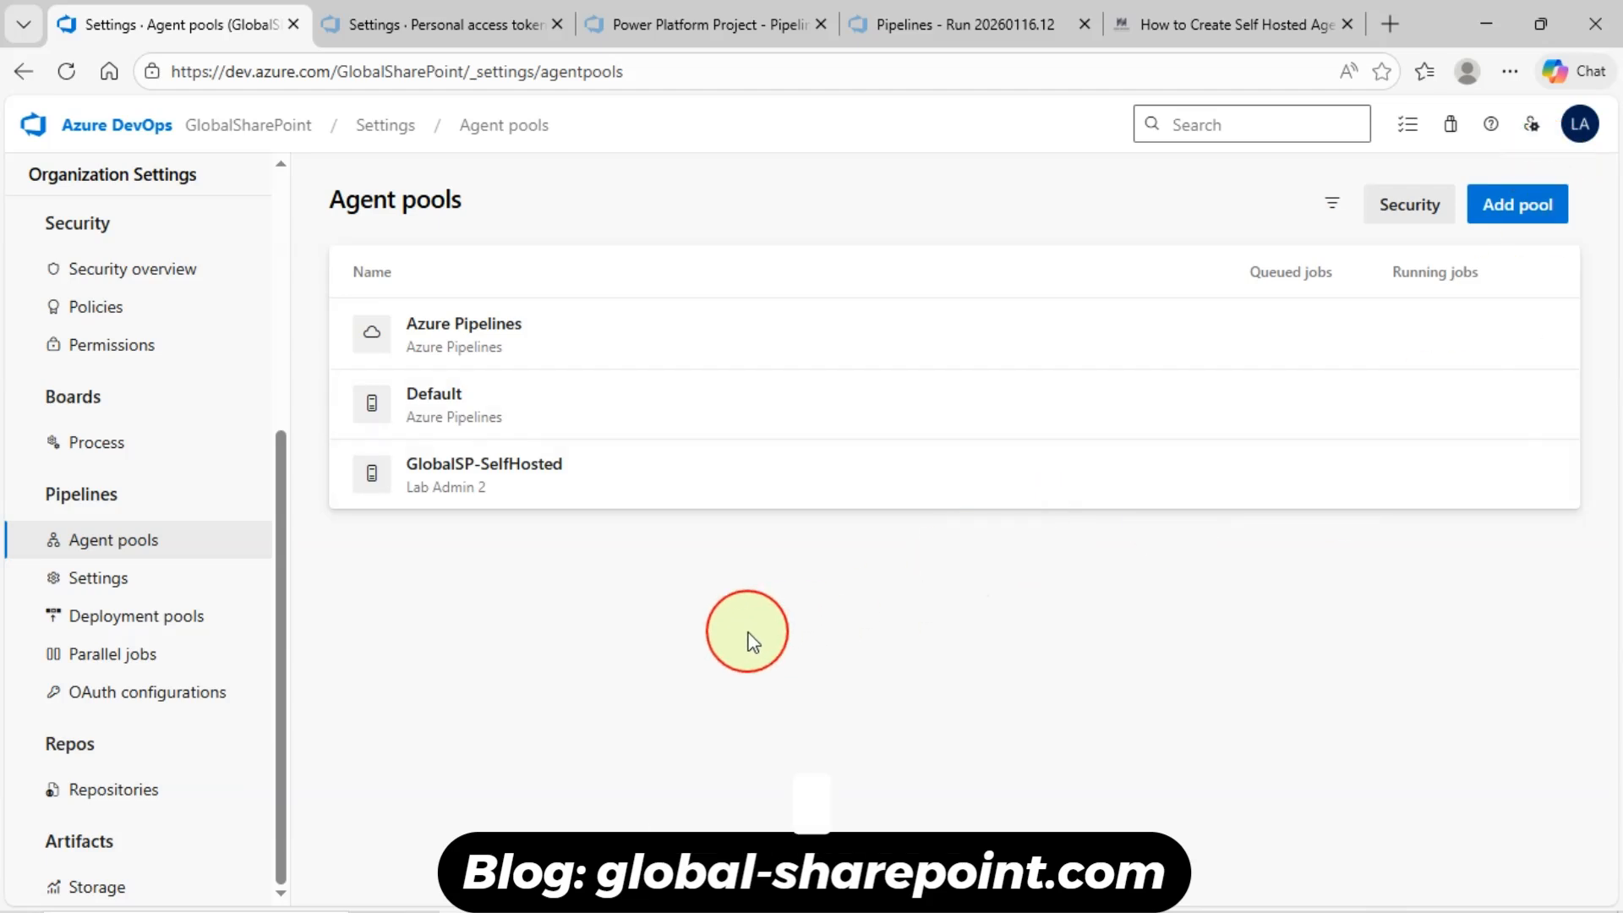
Step: Open the agent list of the GlobalSP-SelfHosted pool and bring up the download instructions for a new agent
left_click(525, 476)
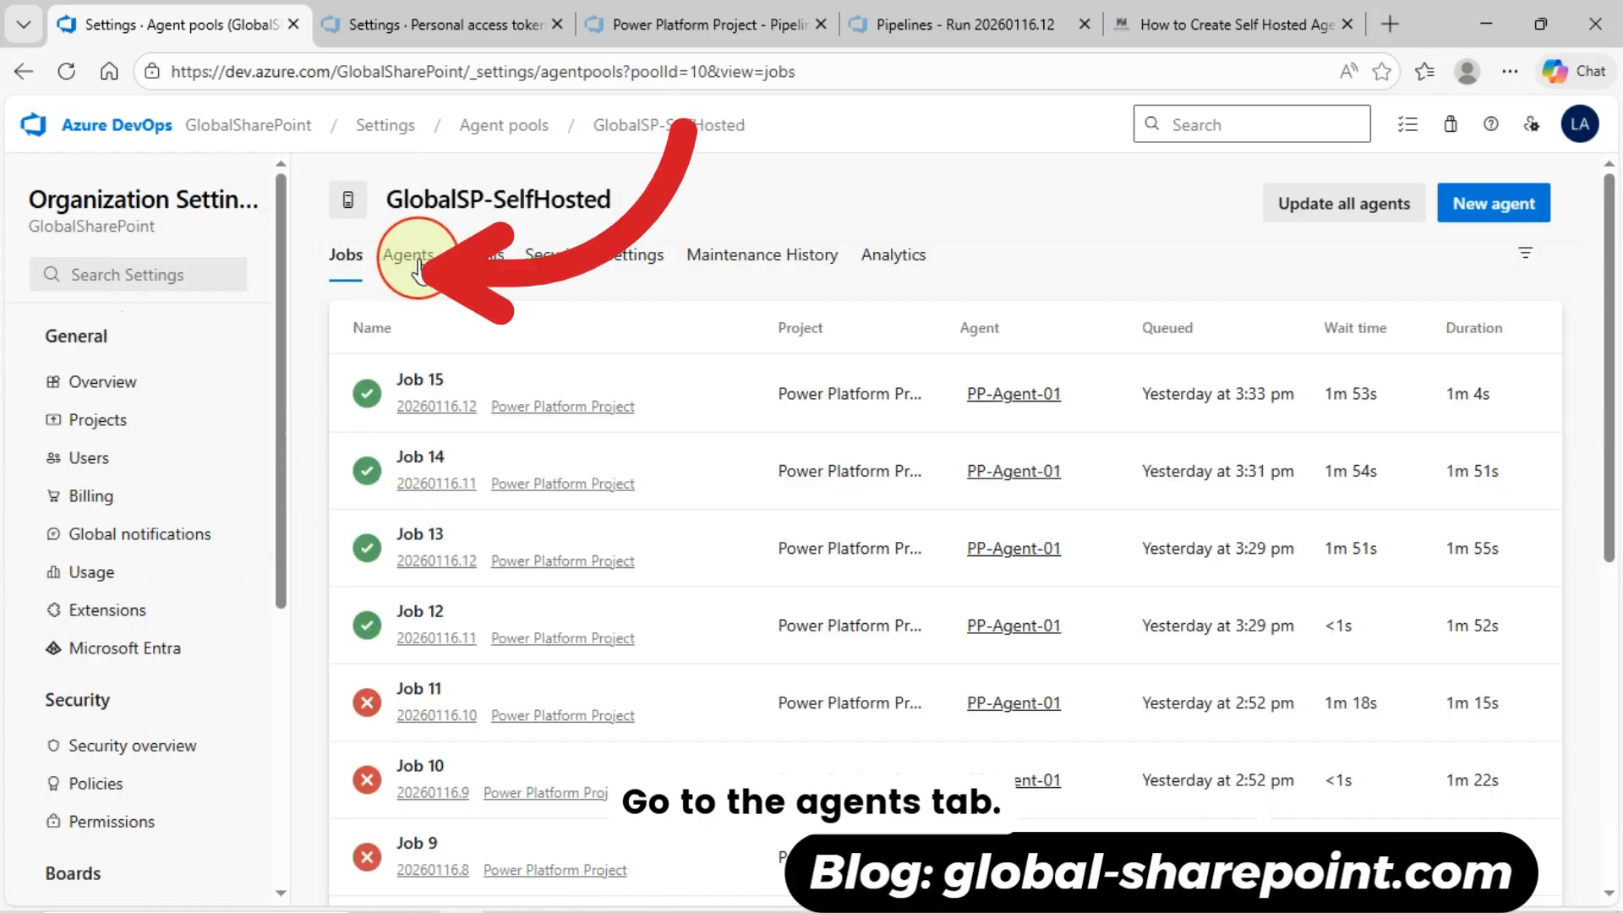
left_click(403, 269)
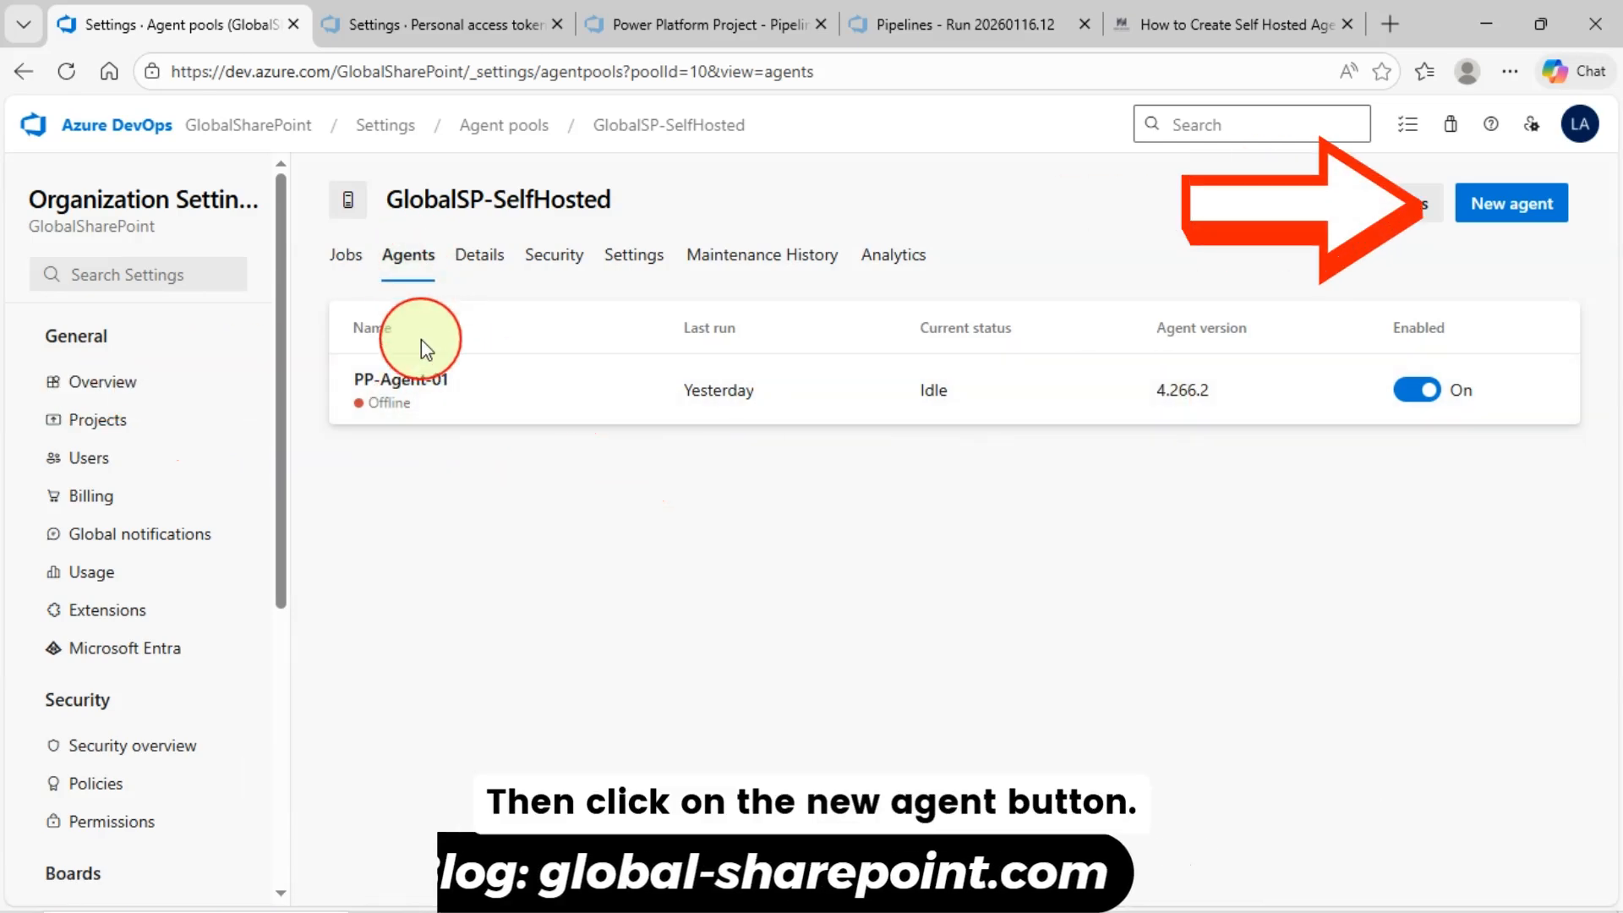
left_click(1512, 203)
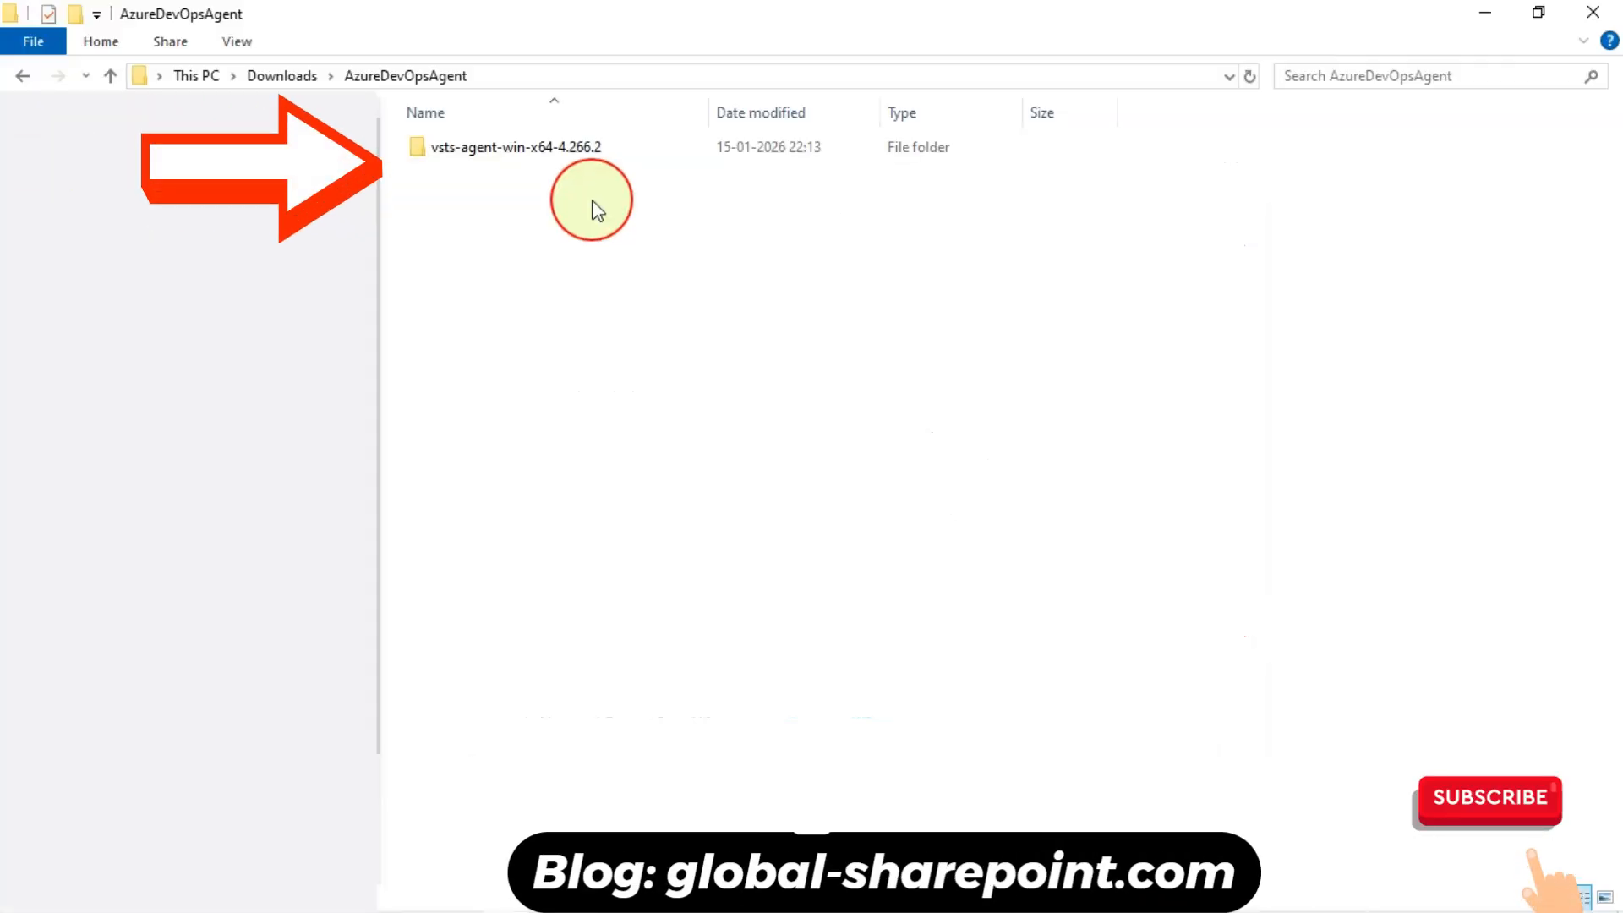
Step: Open the vsts-agent-win-x64-4.266.2 folder in File Explorer and review the create, configure and run commands for the Windows x64 agent
double_click(563, 152)
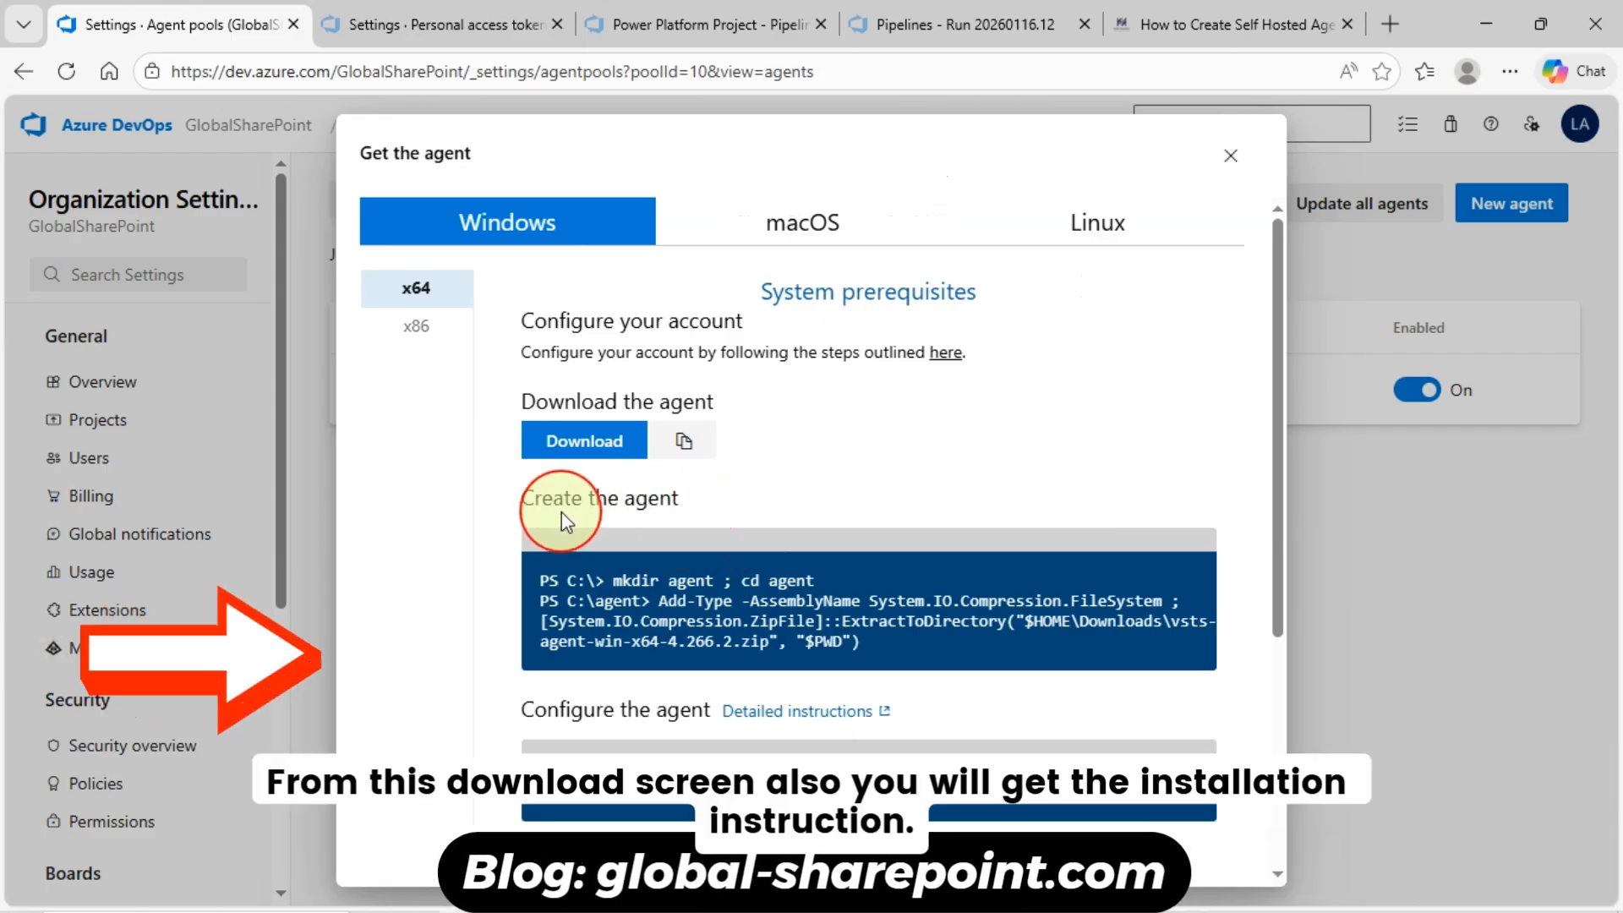
scroll(677, 512, "down", 3)
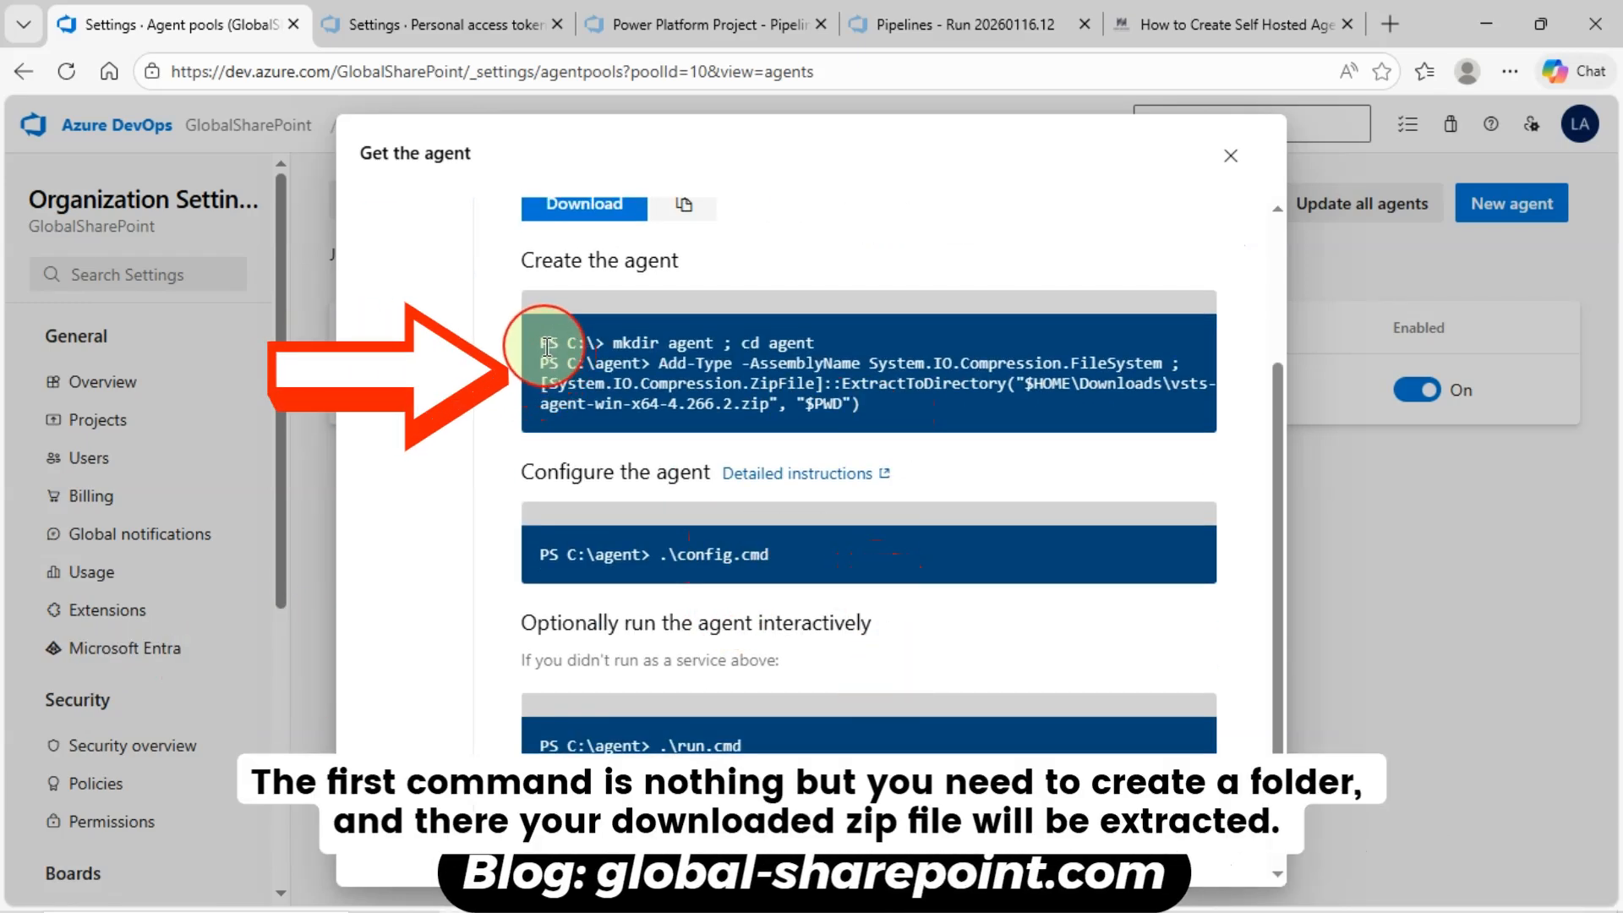
left_click_drag(539, 345, 788, 391)
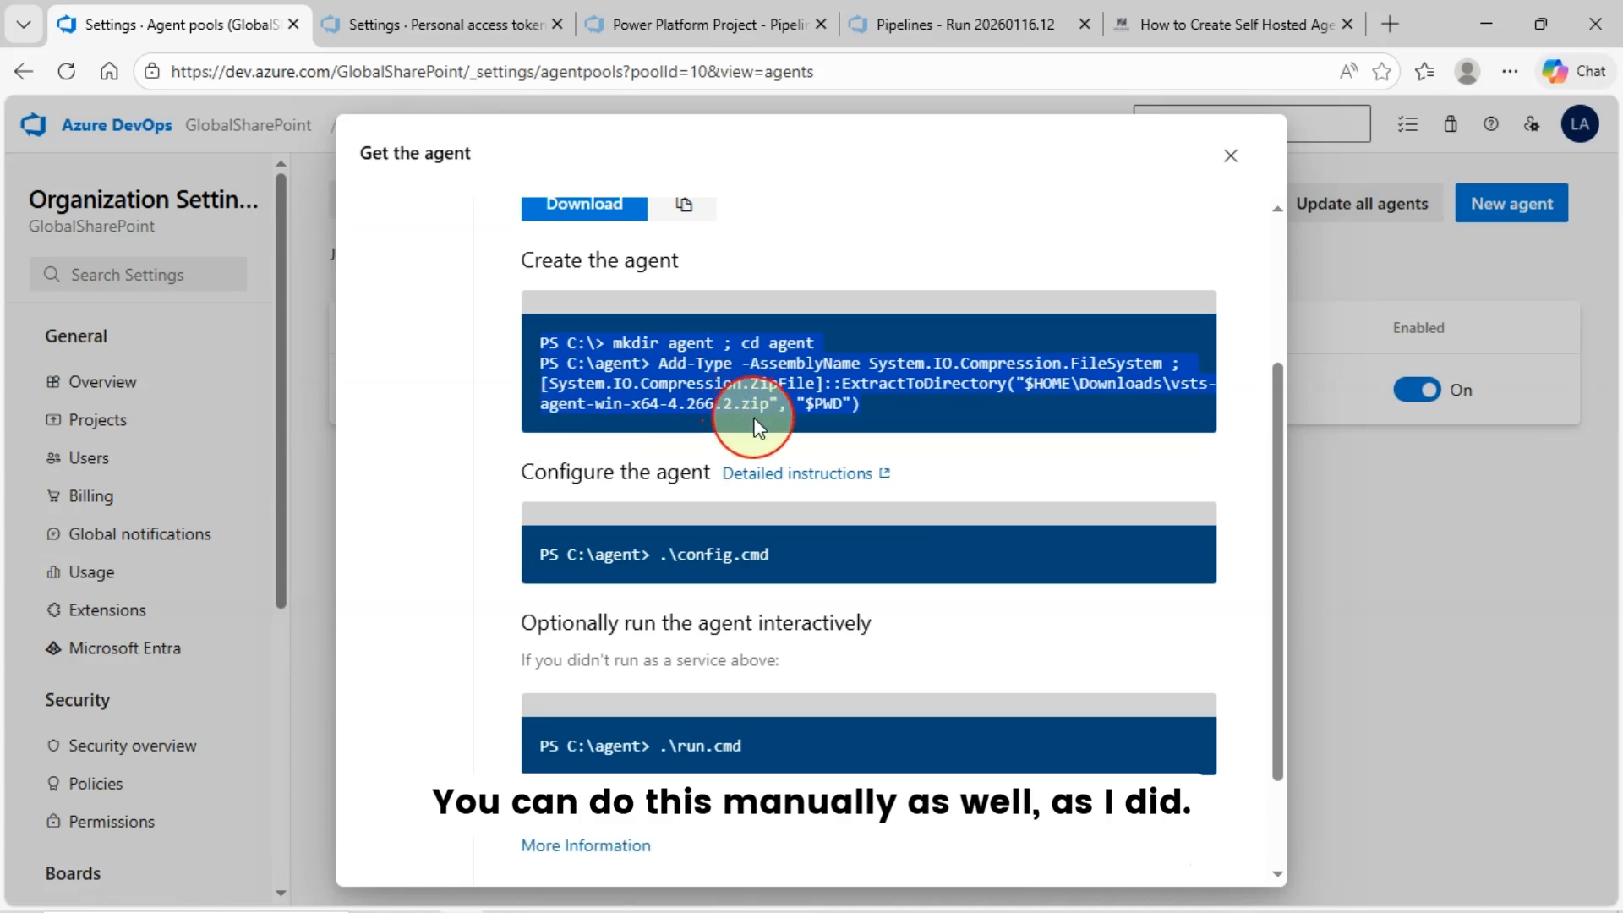
scroll(765, 440, "down", 1)
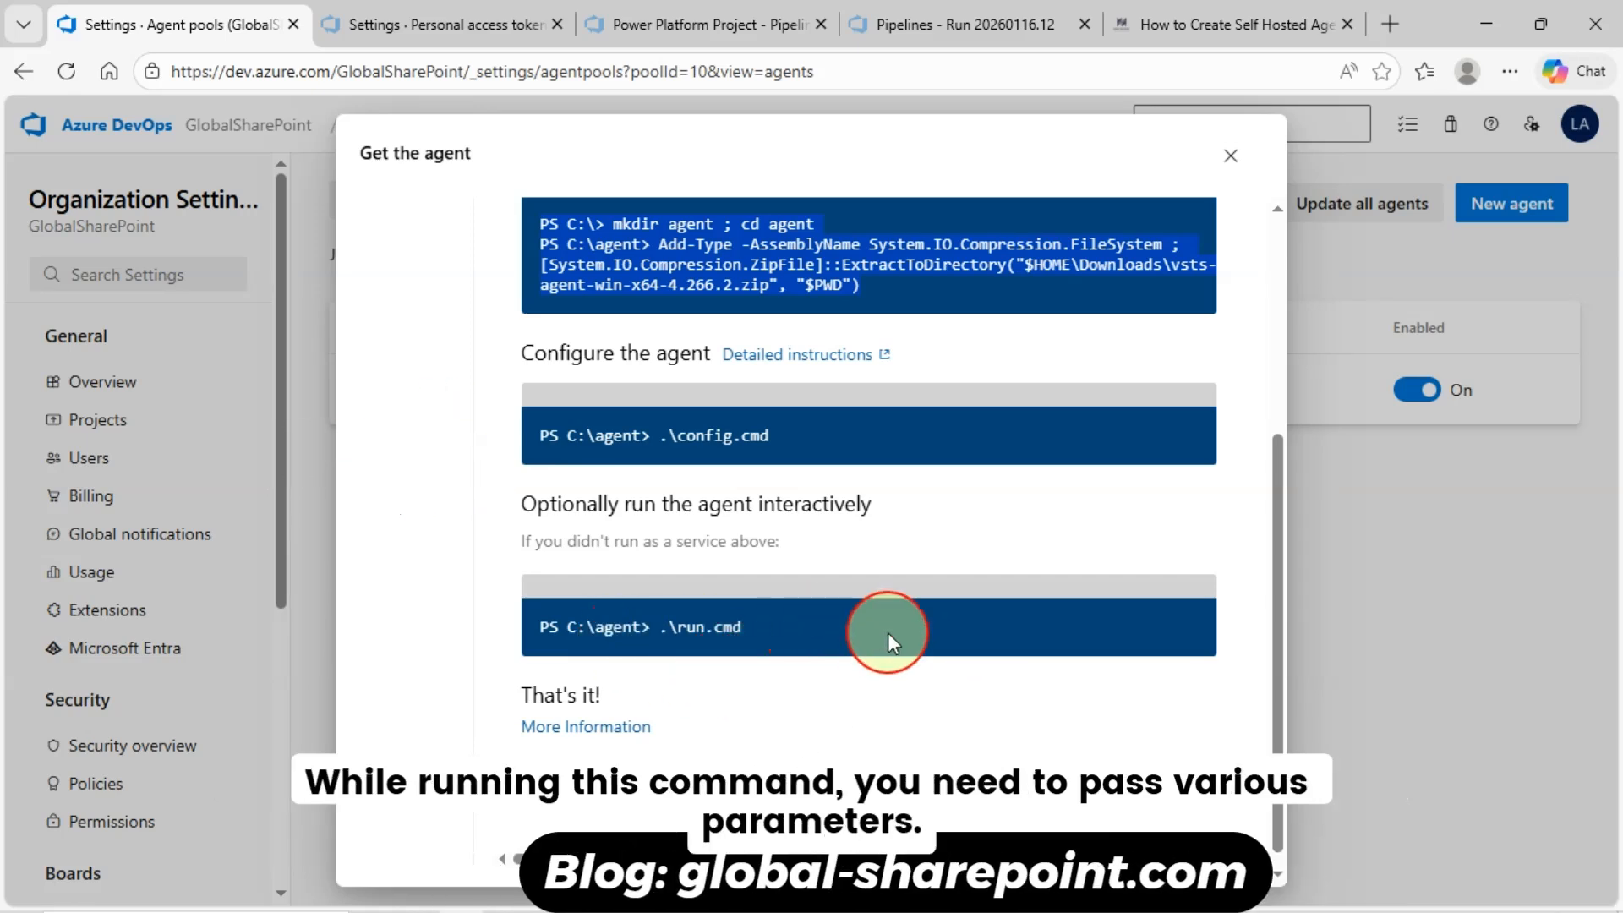
scroll(888, 632, "up", 1)
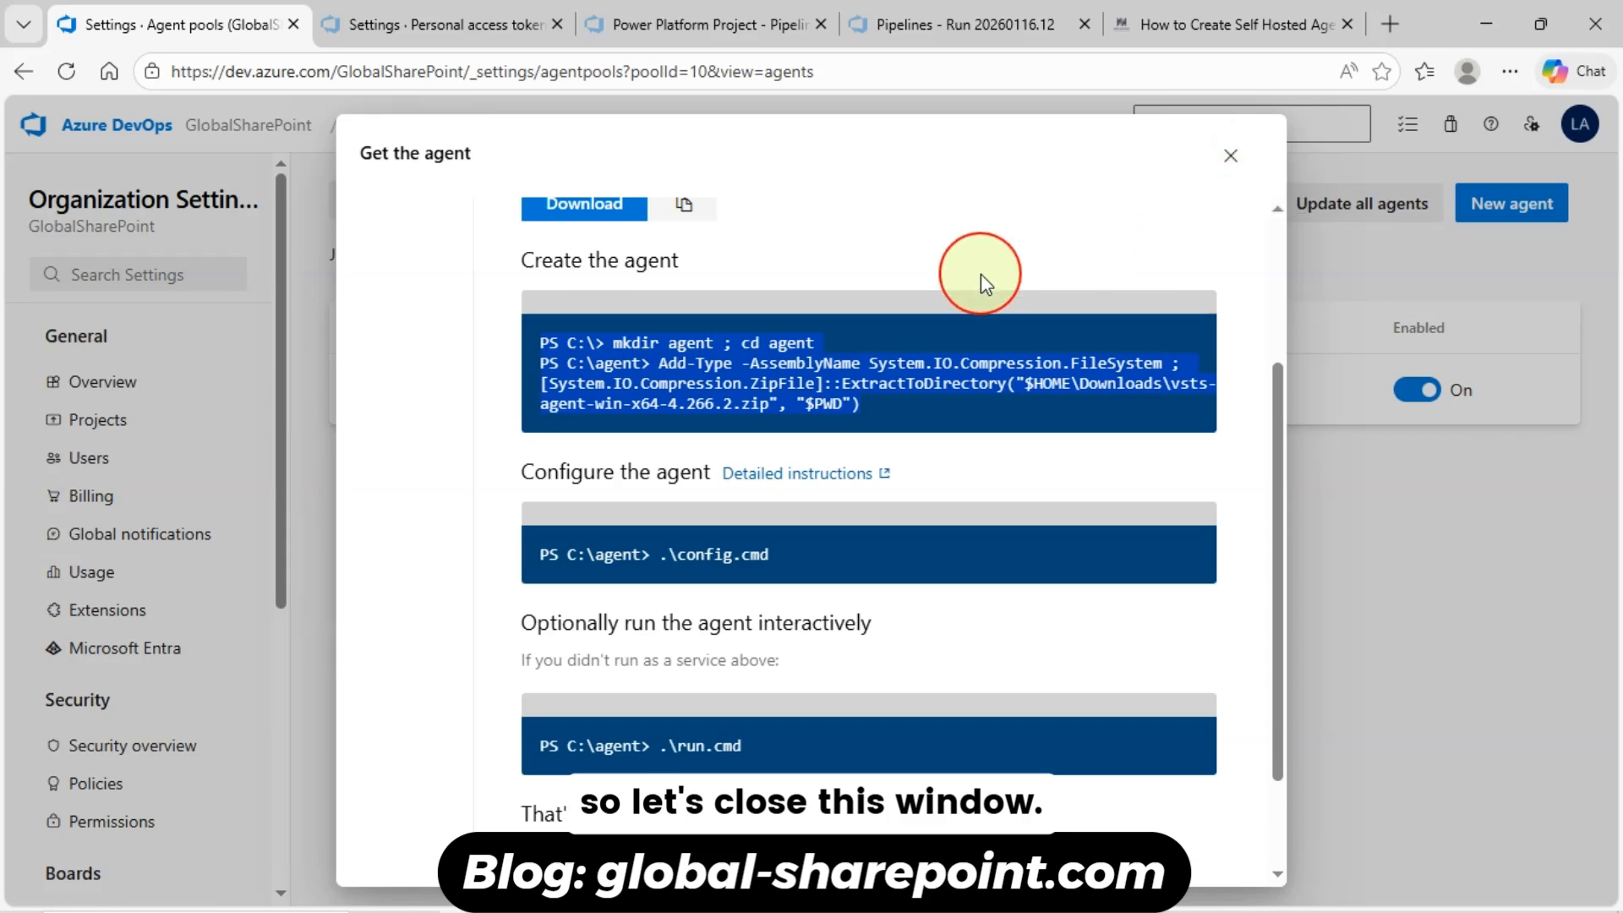
scroll(761, 321, "up", 3)
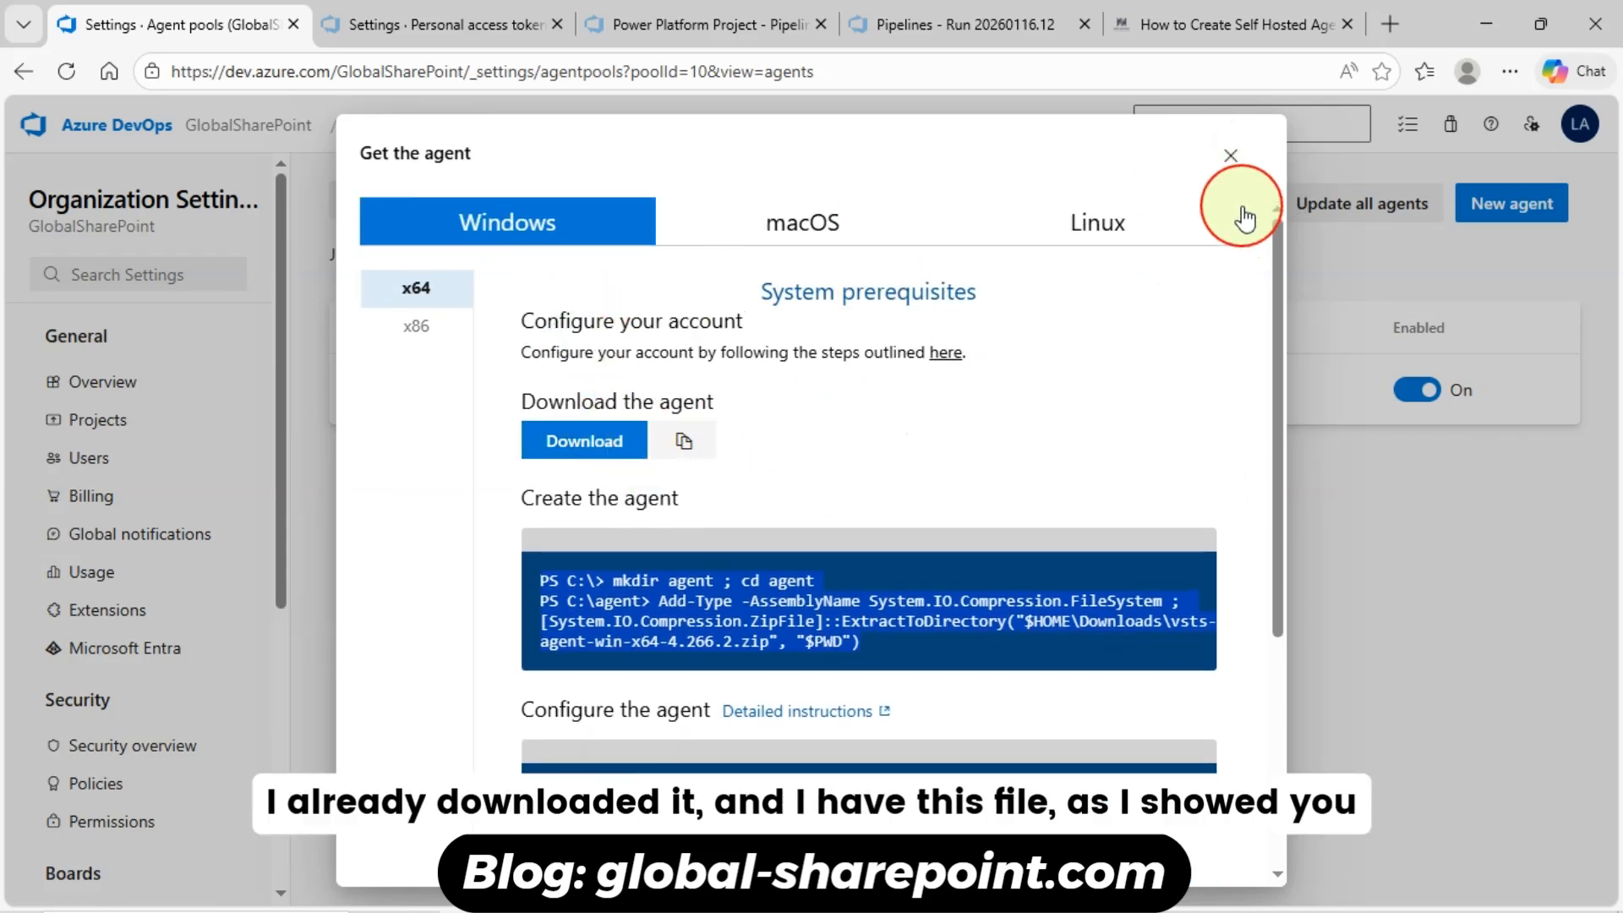
left_click(1231, 158)
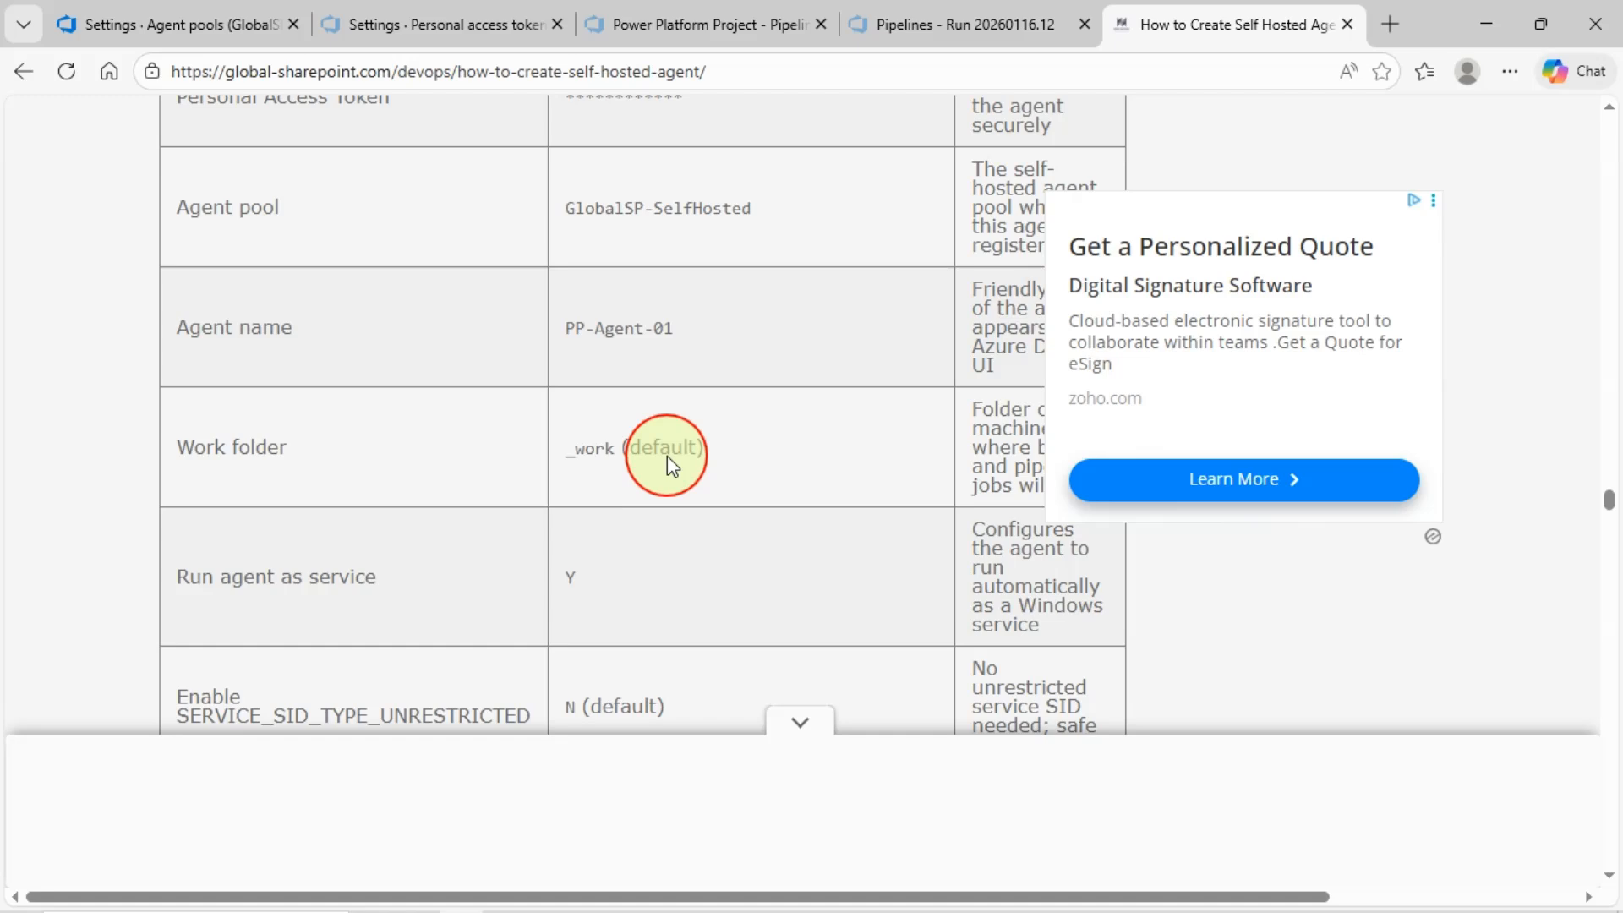
Step: Review the blog table of agent configuration prompts, from the server URL and authentication type to the work folder
scroll(664, 454, "up", 4)
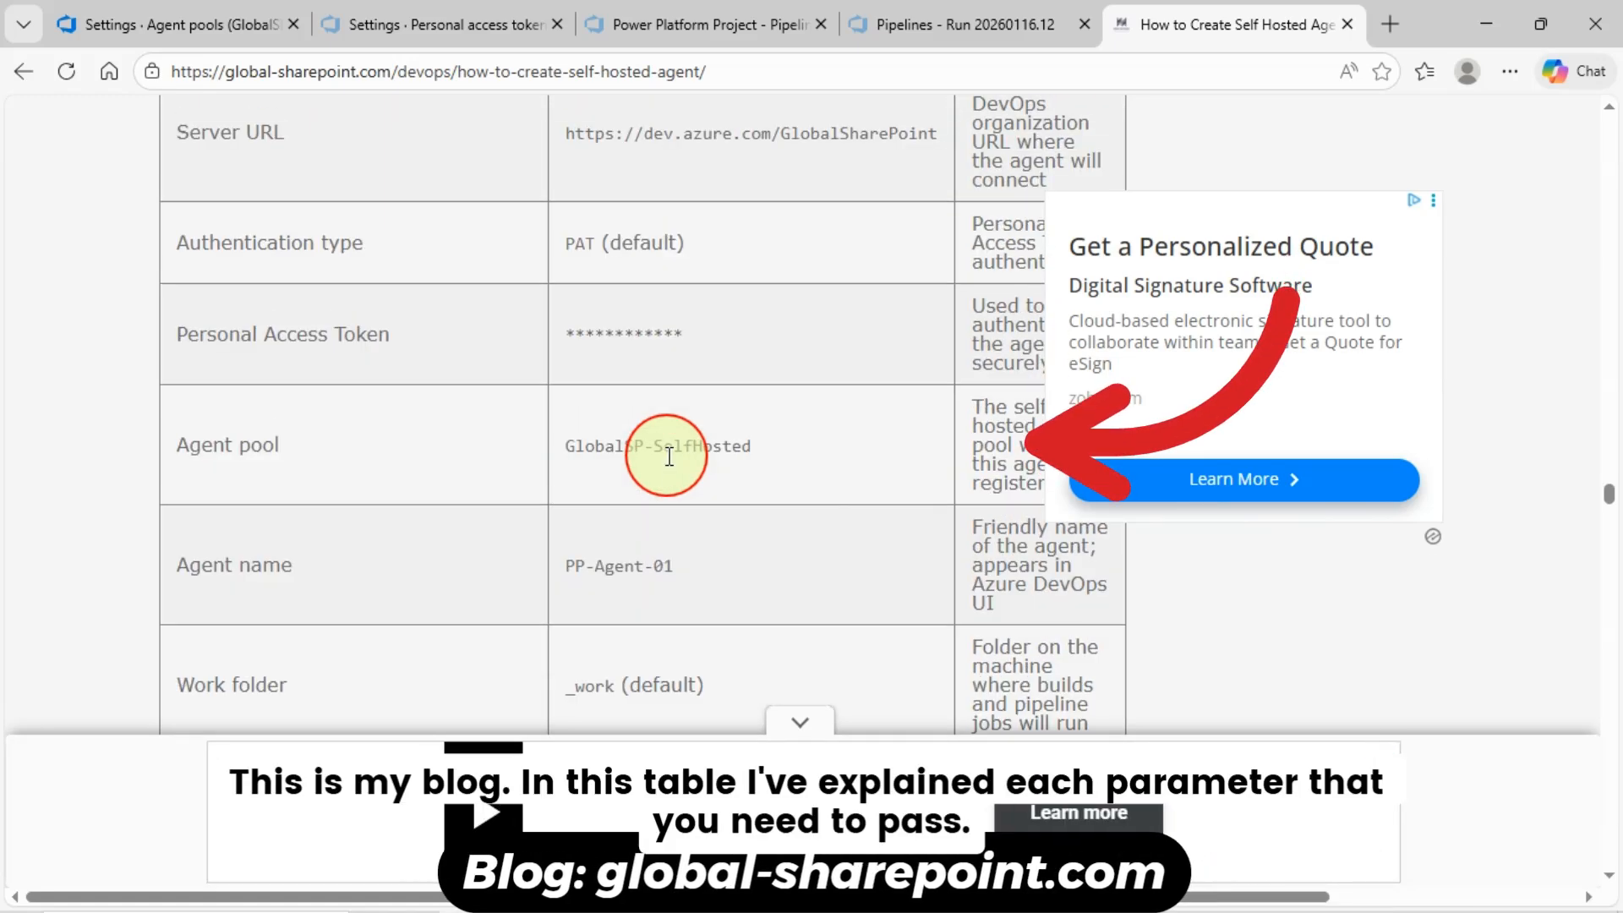
scroll(668, 456, "up", 2)
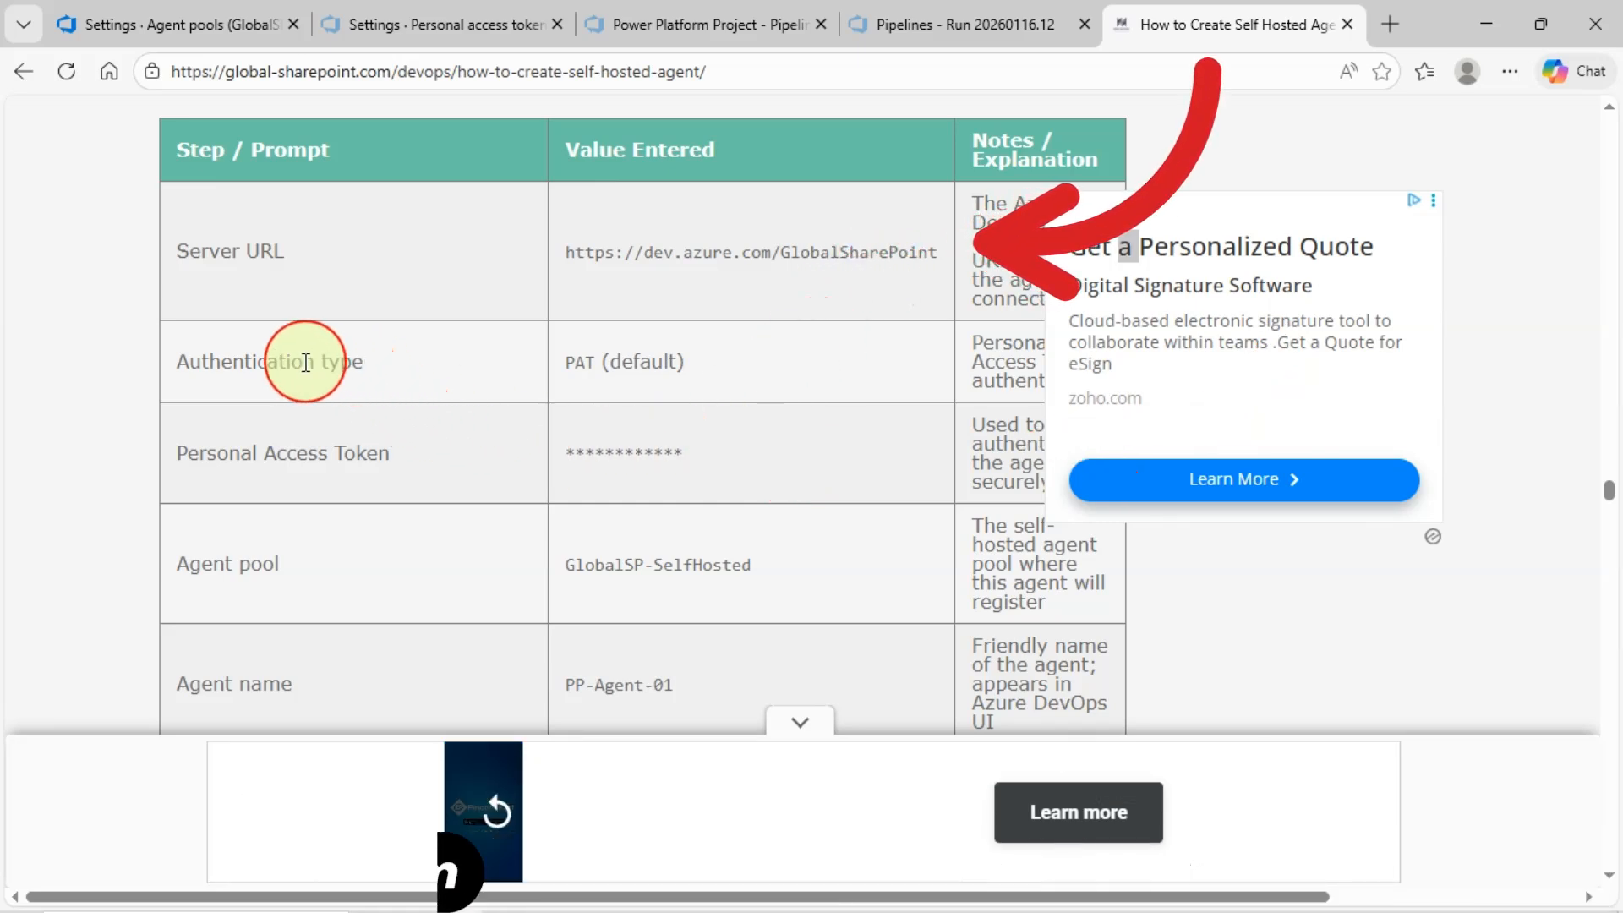
scroll(697, 388, "down", 1)
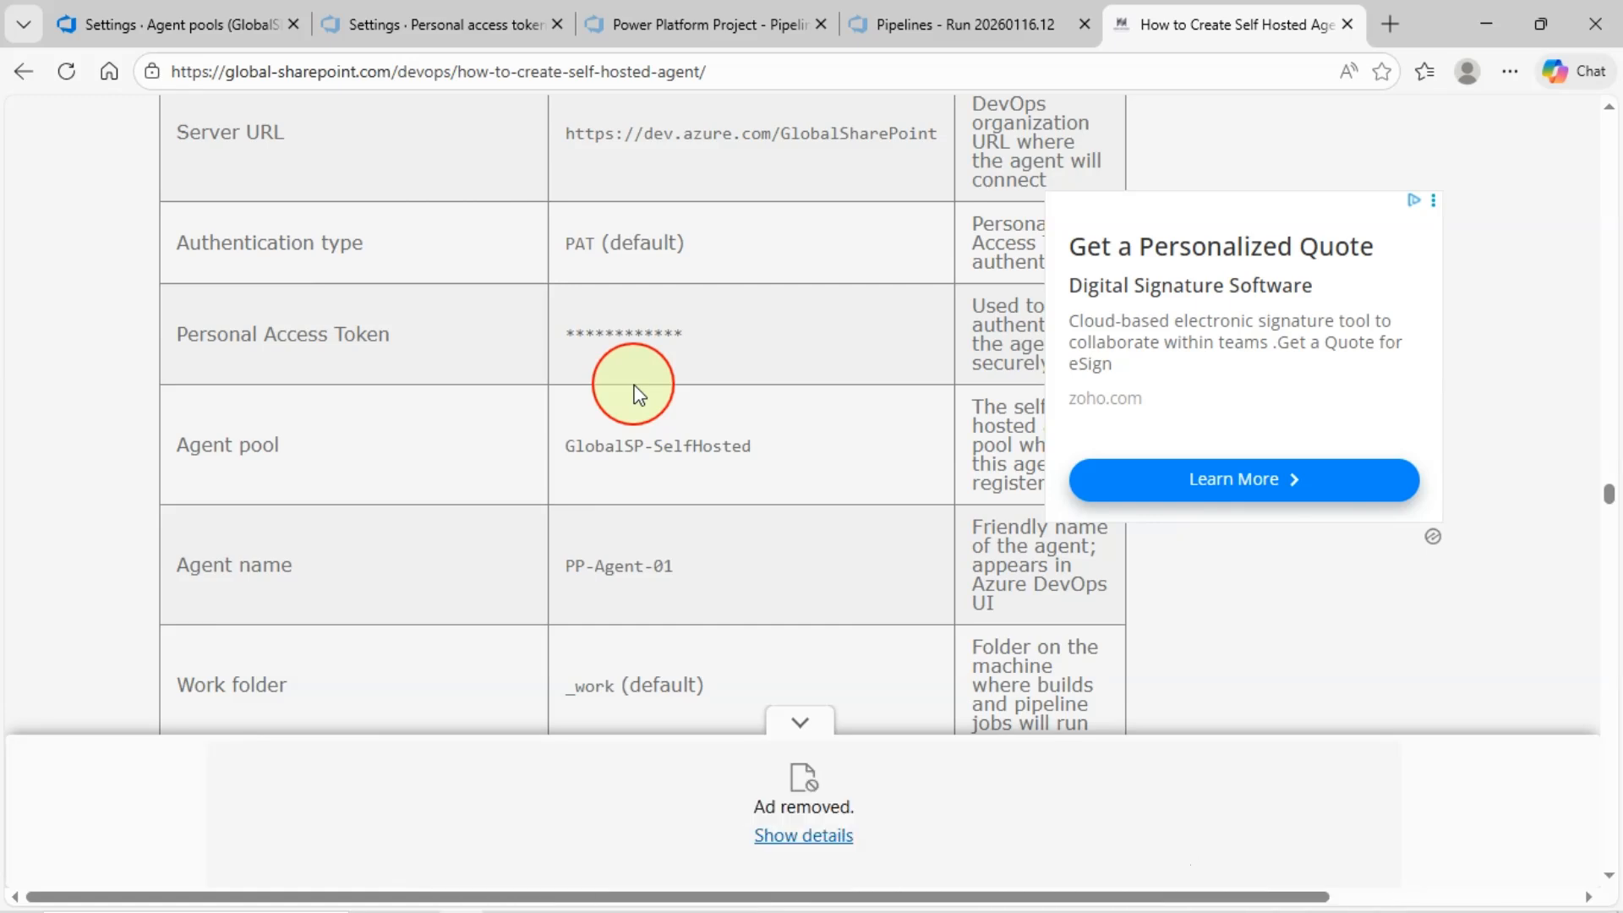
Step: Start a new personal access token named Self_Hosted-Agent-PP for the GlobalSharePoint organization with a 90-day expiration
left_click(471, 22)
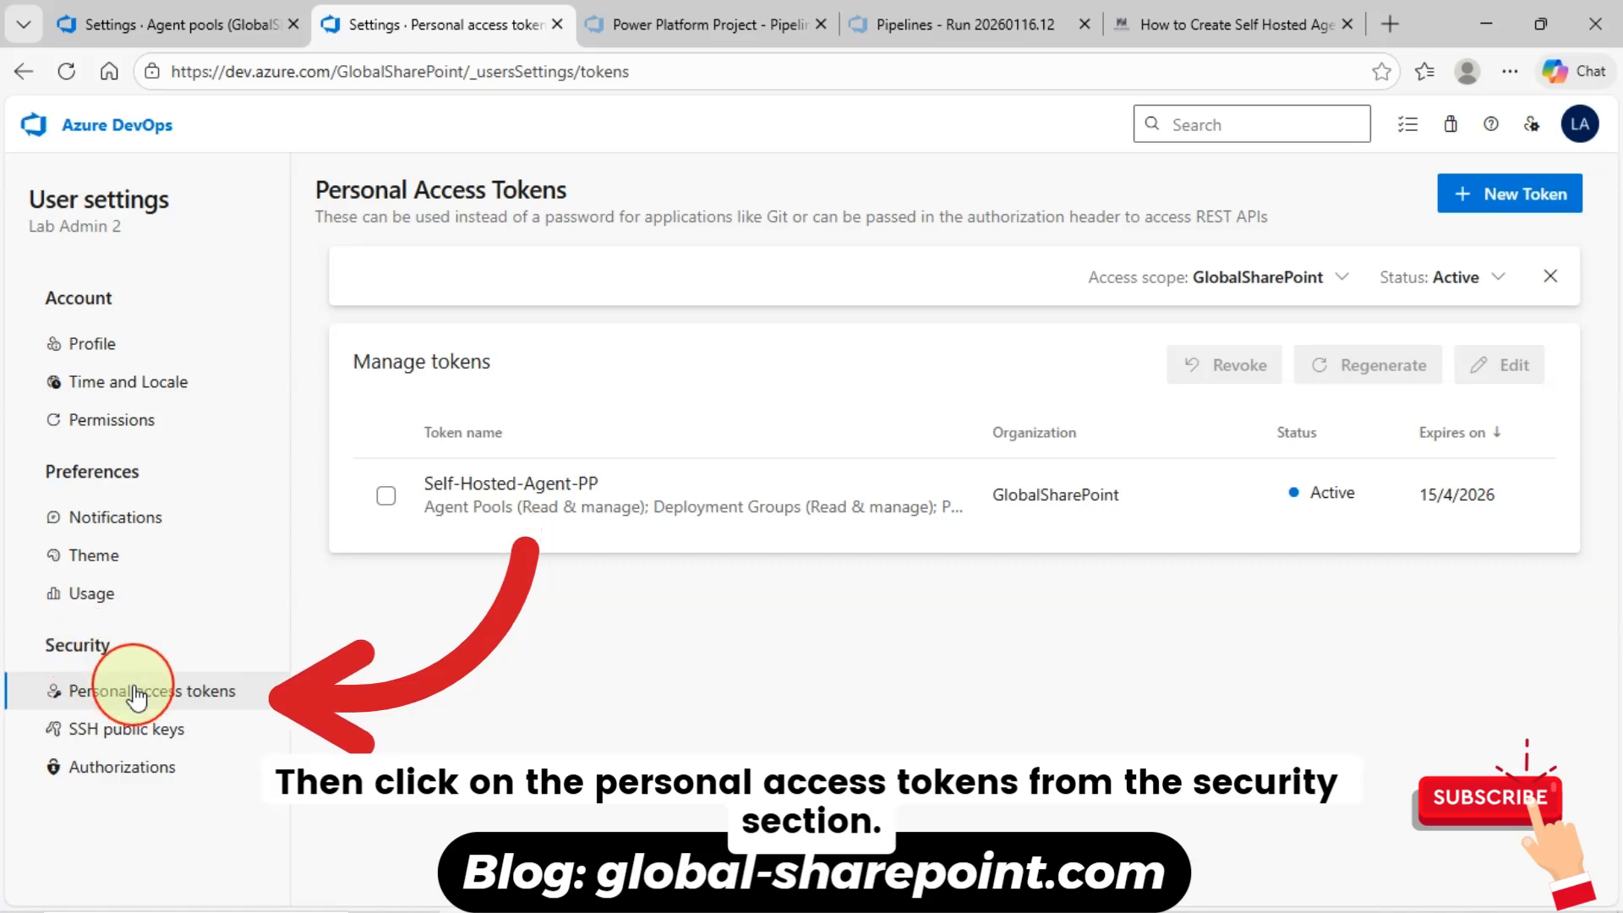
left_click(1521, 197)
left_click(947, 246)
type("Self_Hosted-Agent-PP")
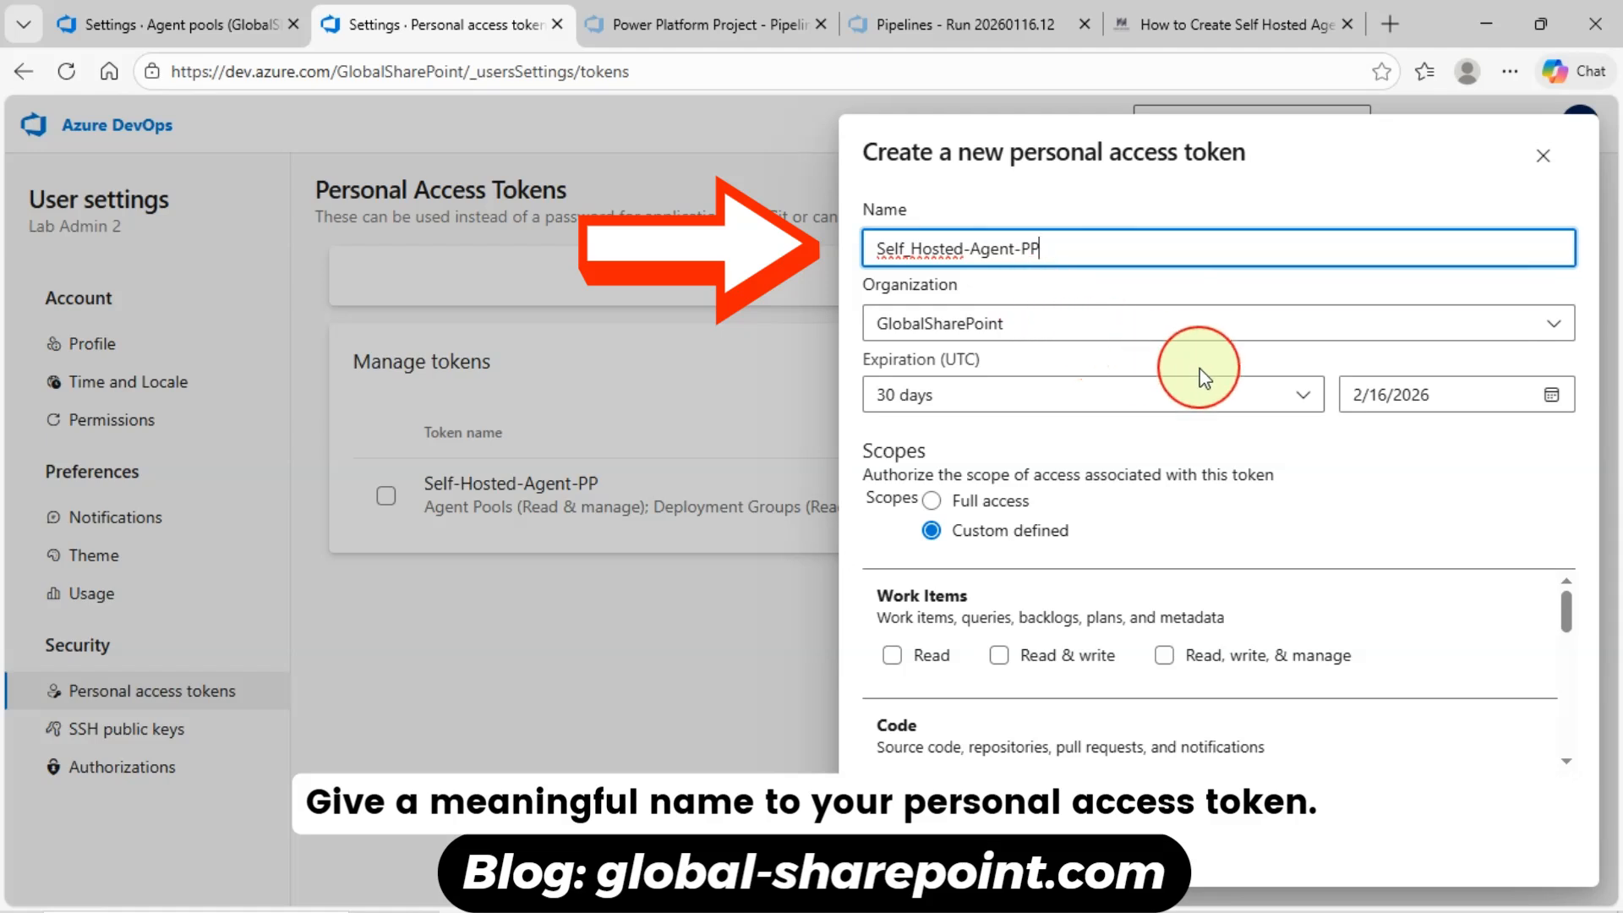
left_click(1300, 410)
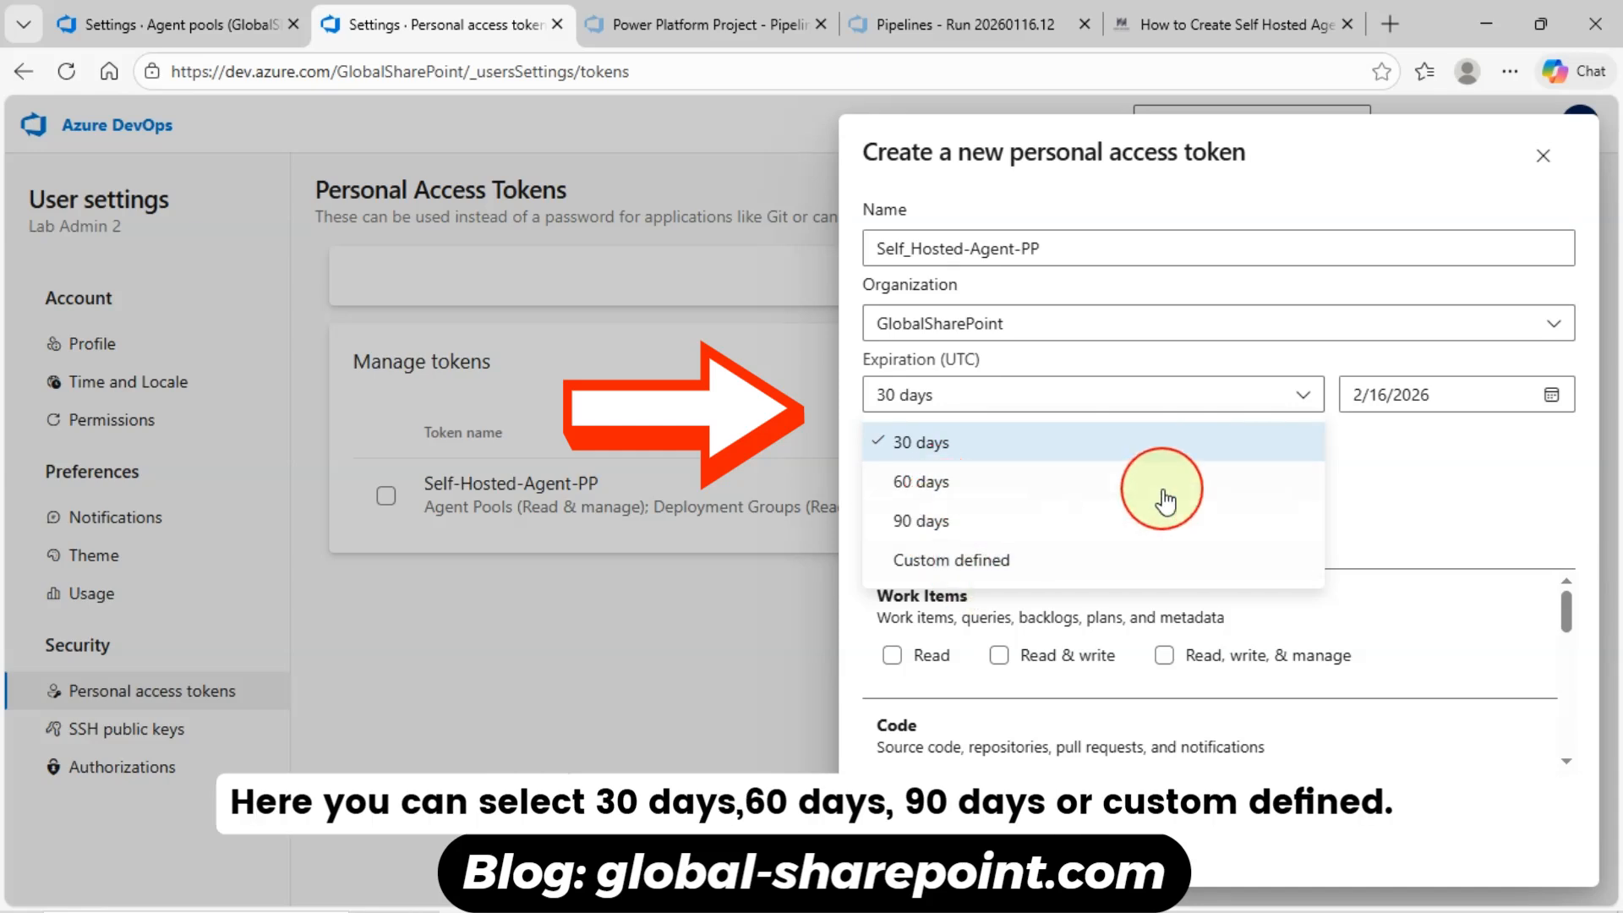
left_click(938, 533)
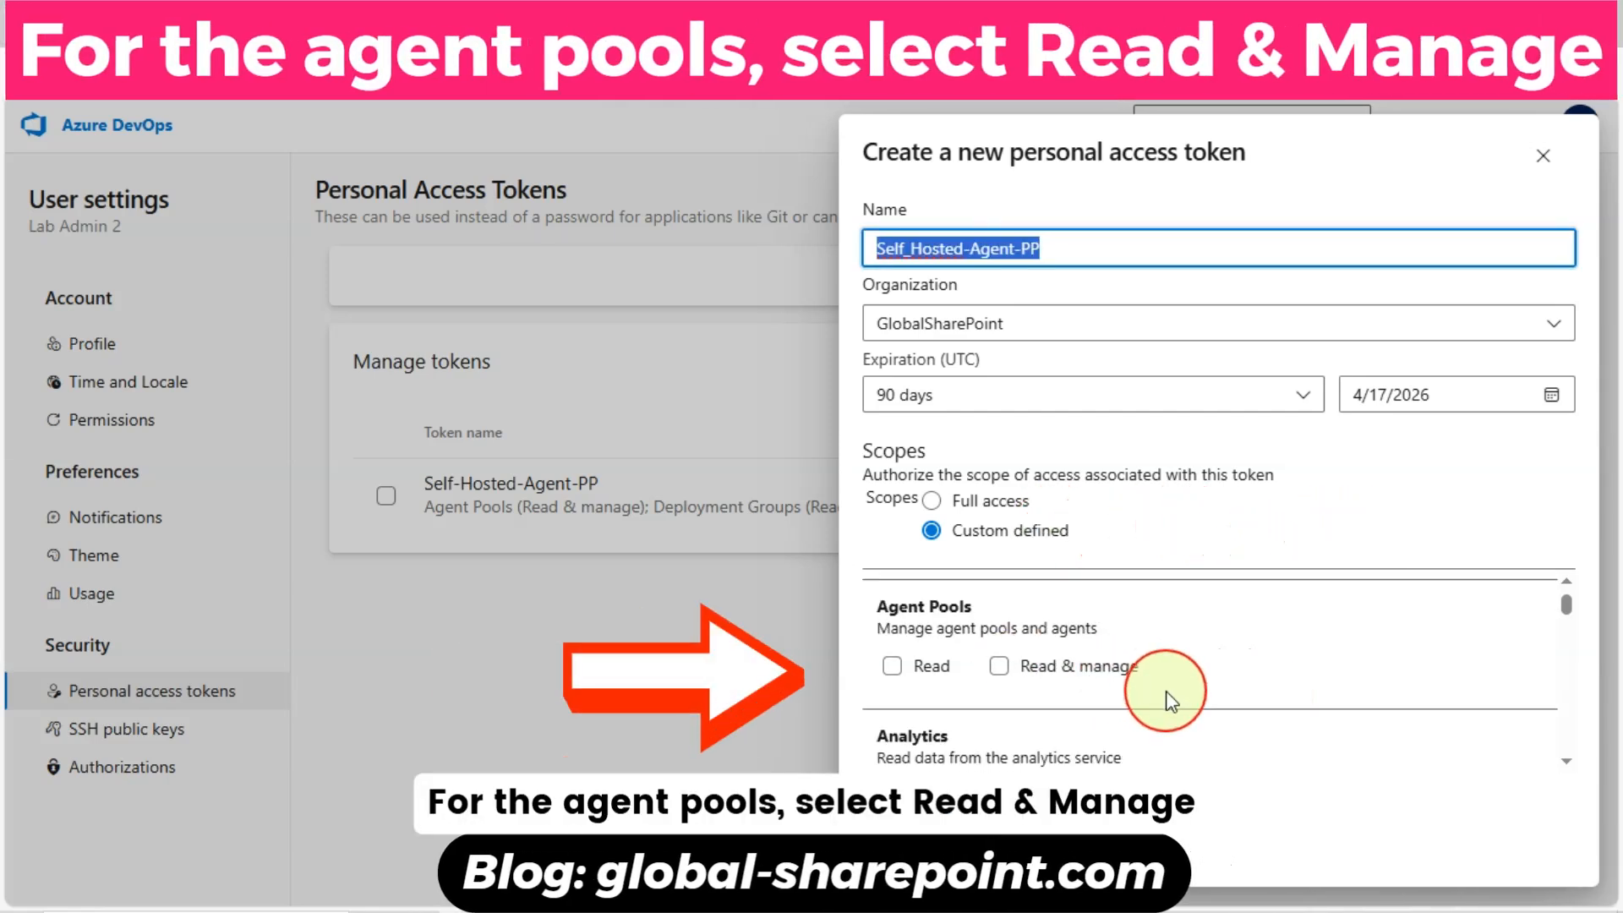
Step: Try to create the token with the scopes Agent Pools Read & manage and Pipeline Resources Use
left_click(1006, 669)
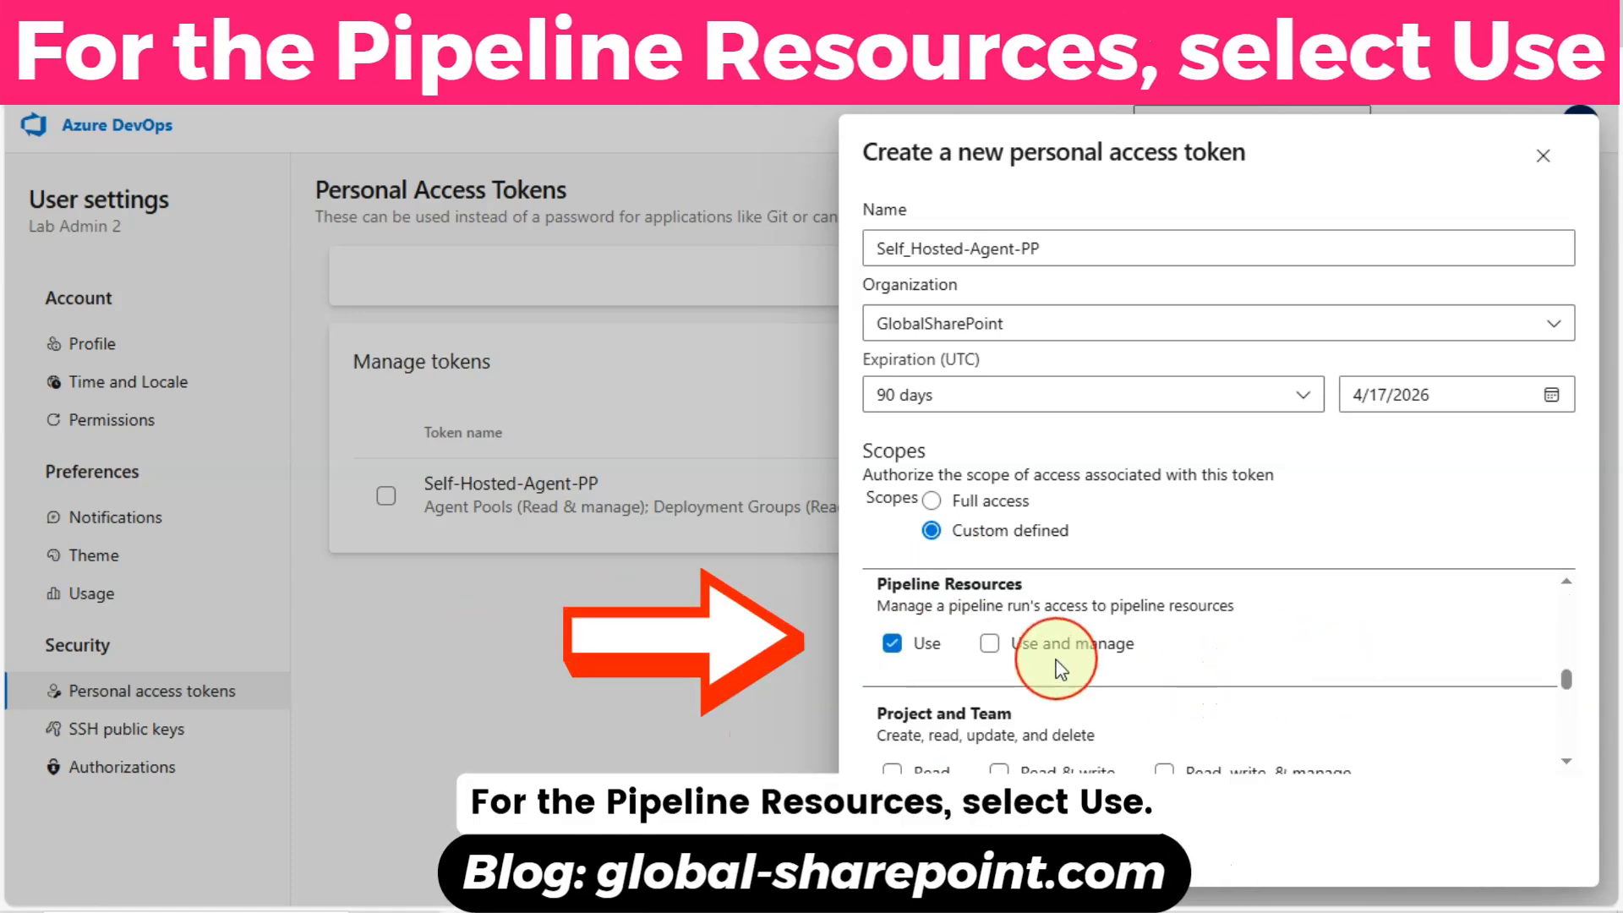
scroll(1159, 681, "down", 5)
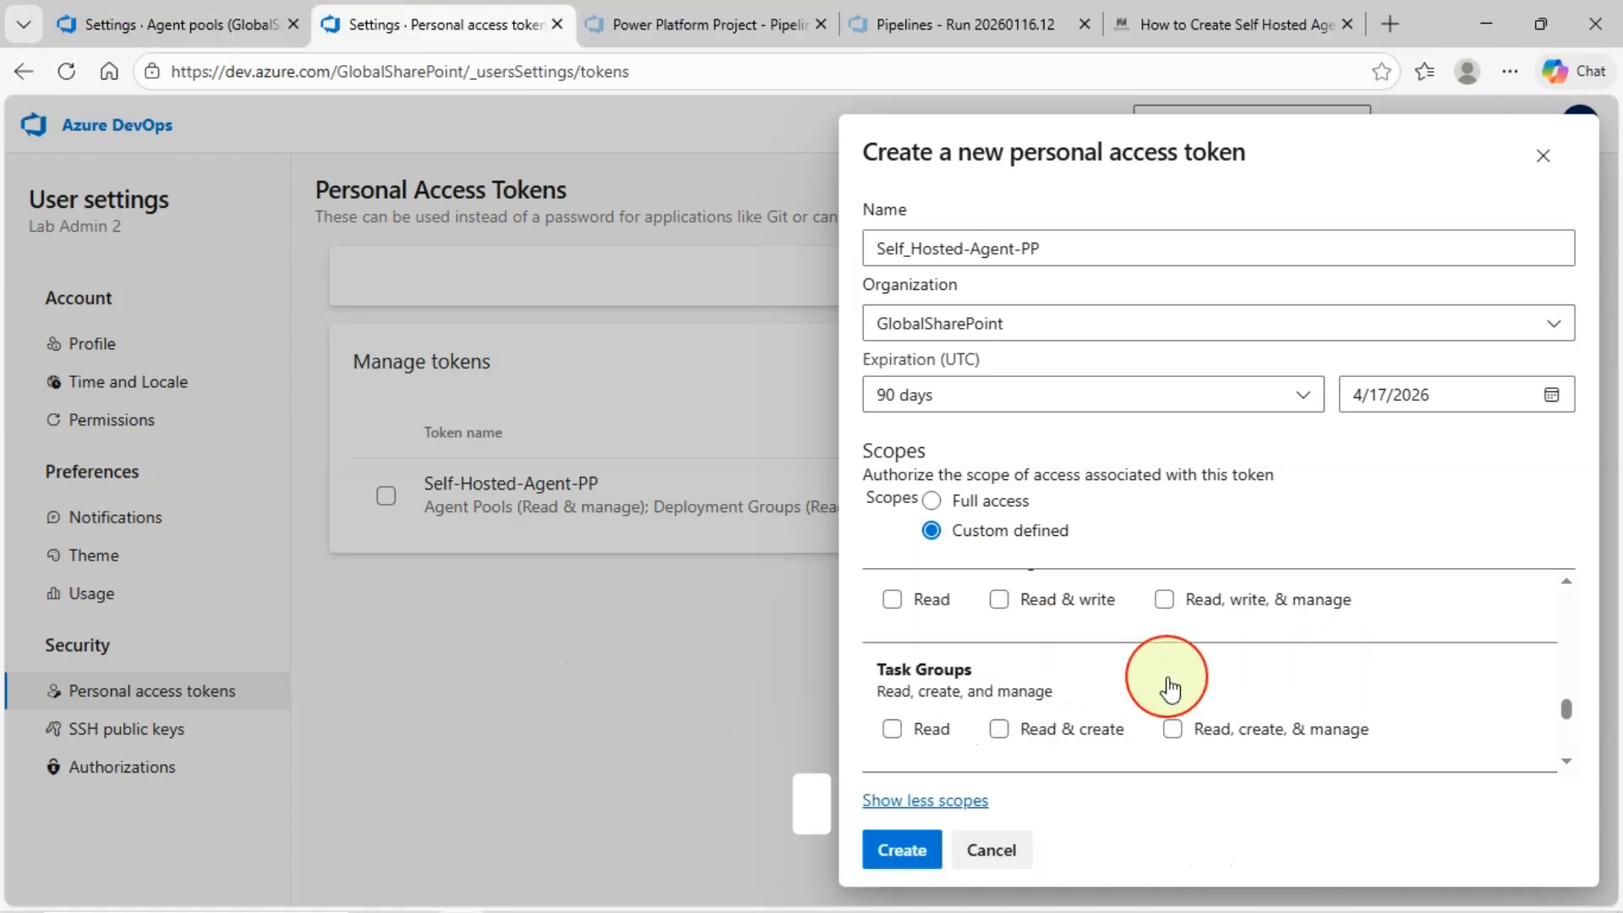
scroll(1167, 681, "down", 8)
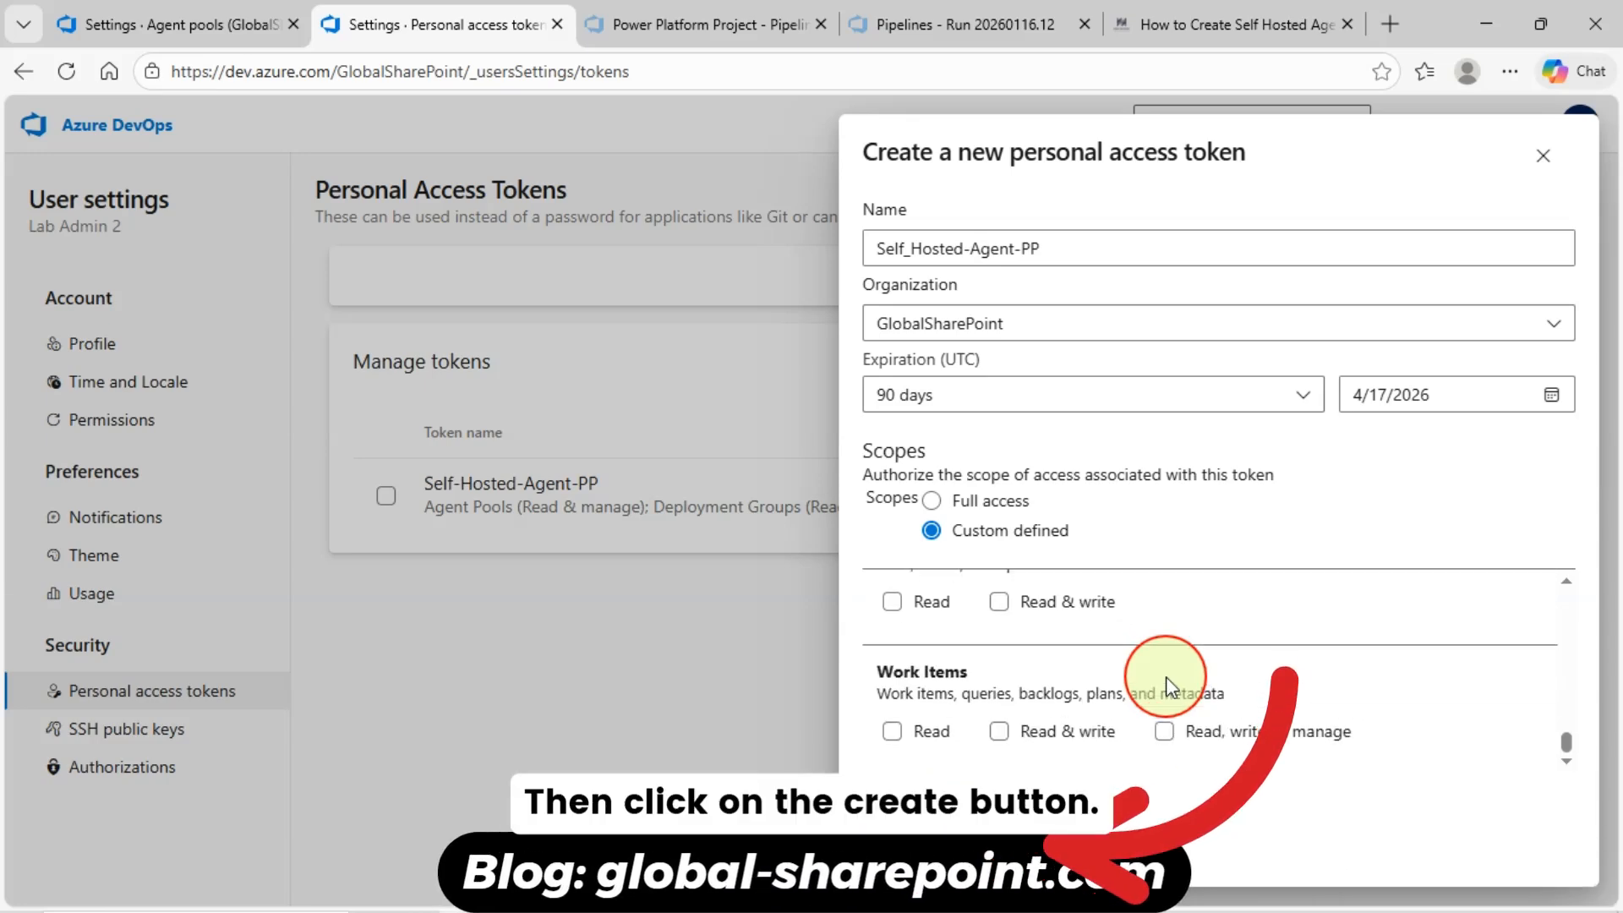
left_click(903, 852)
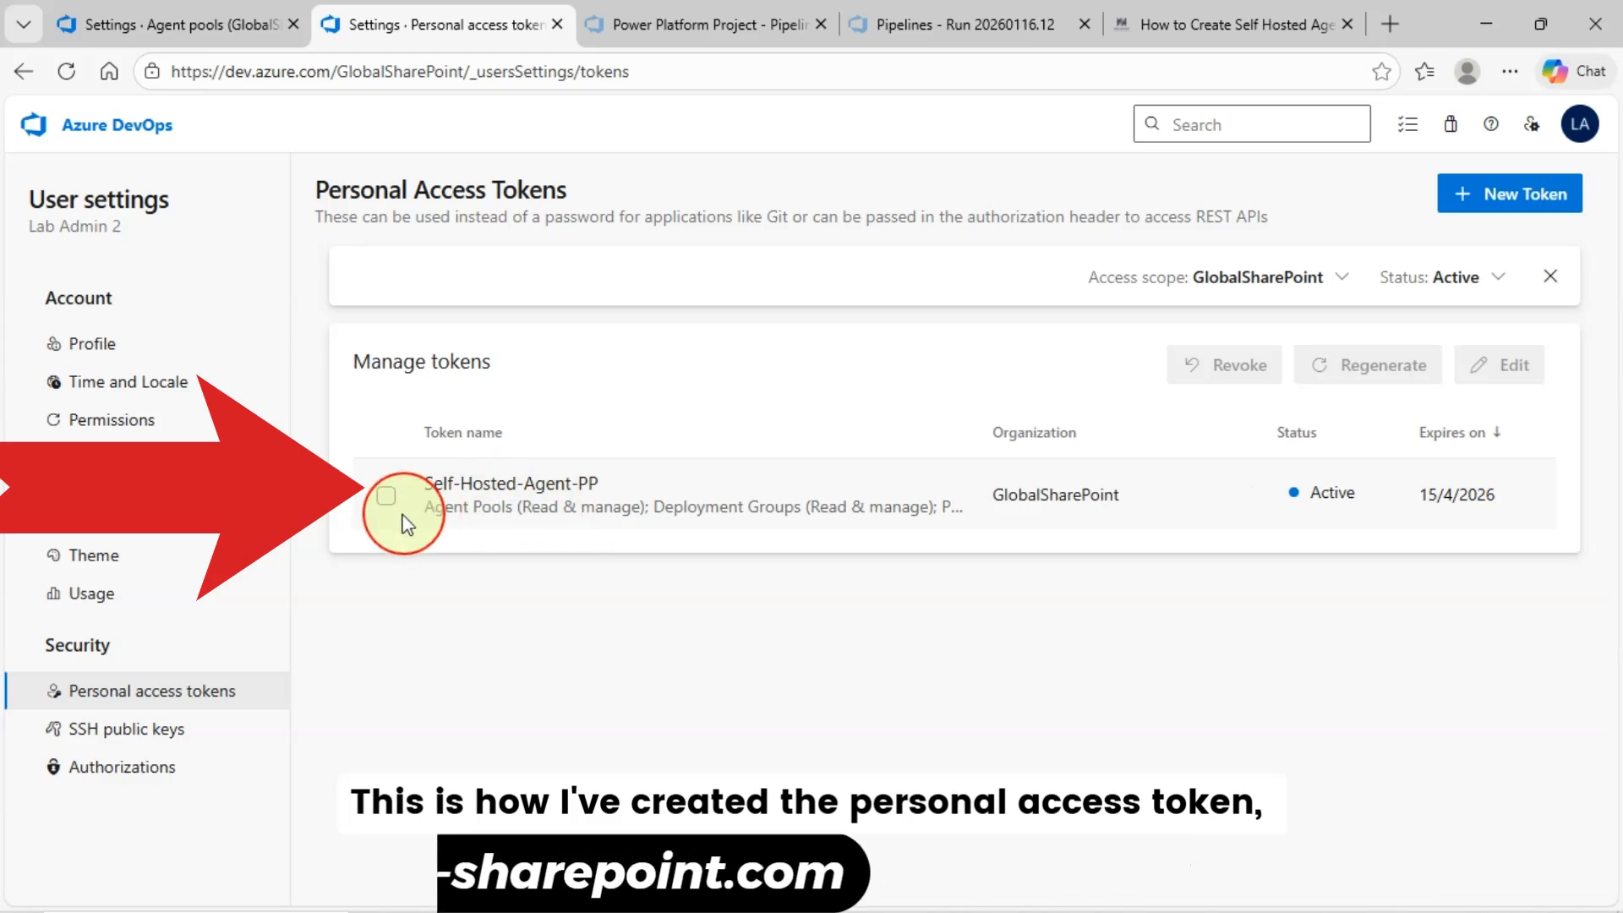
Step: Open the existing Self-Hosted-Agent-PP token for editing and check its expiration and Agent Pools scope
left_click(386, 496)
left_click(386, 497)
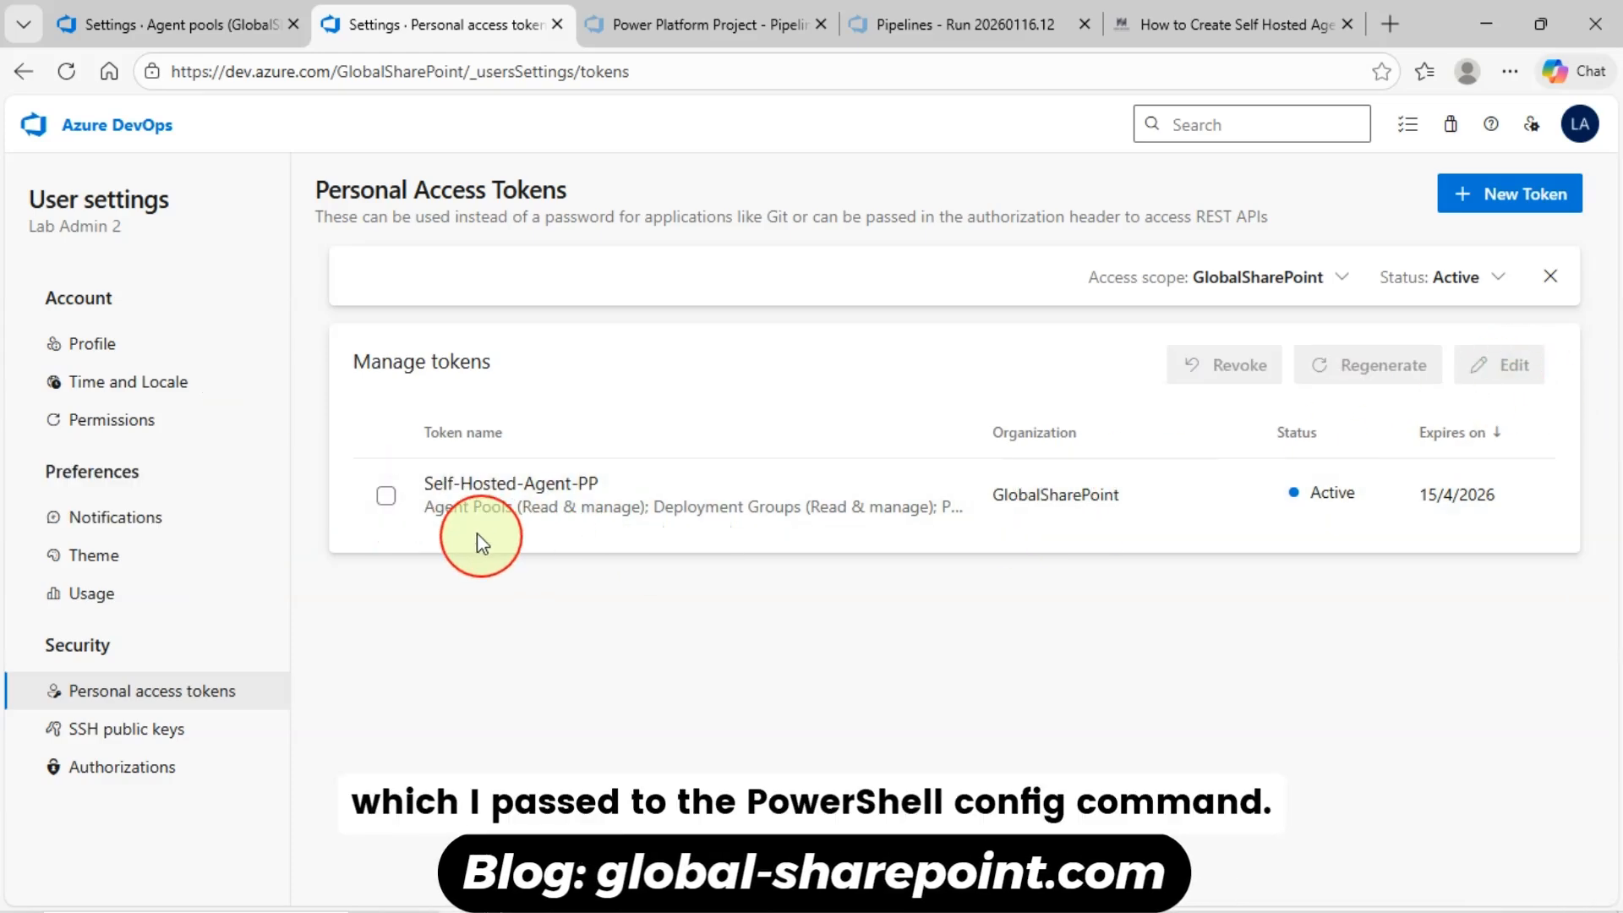
left_click(387, 496)
left_click(1499, 364)
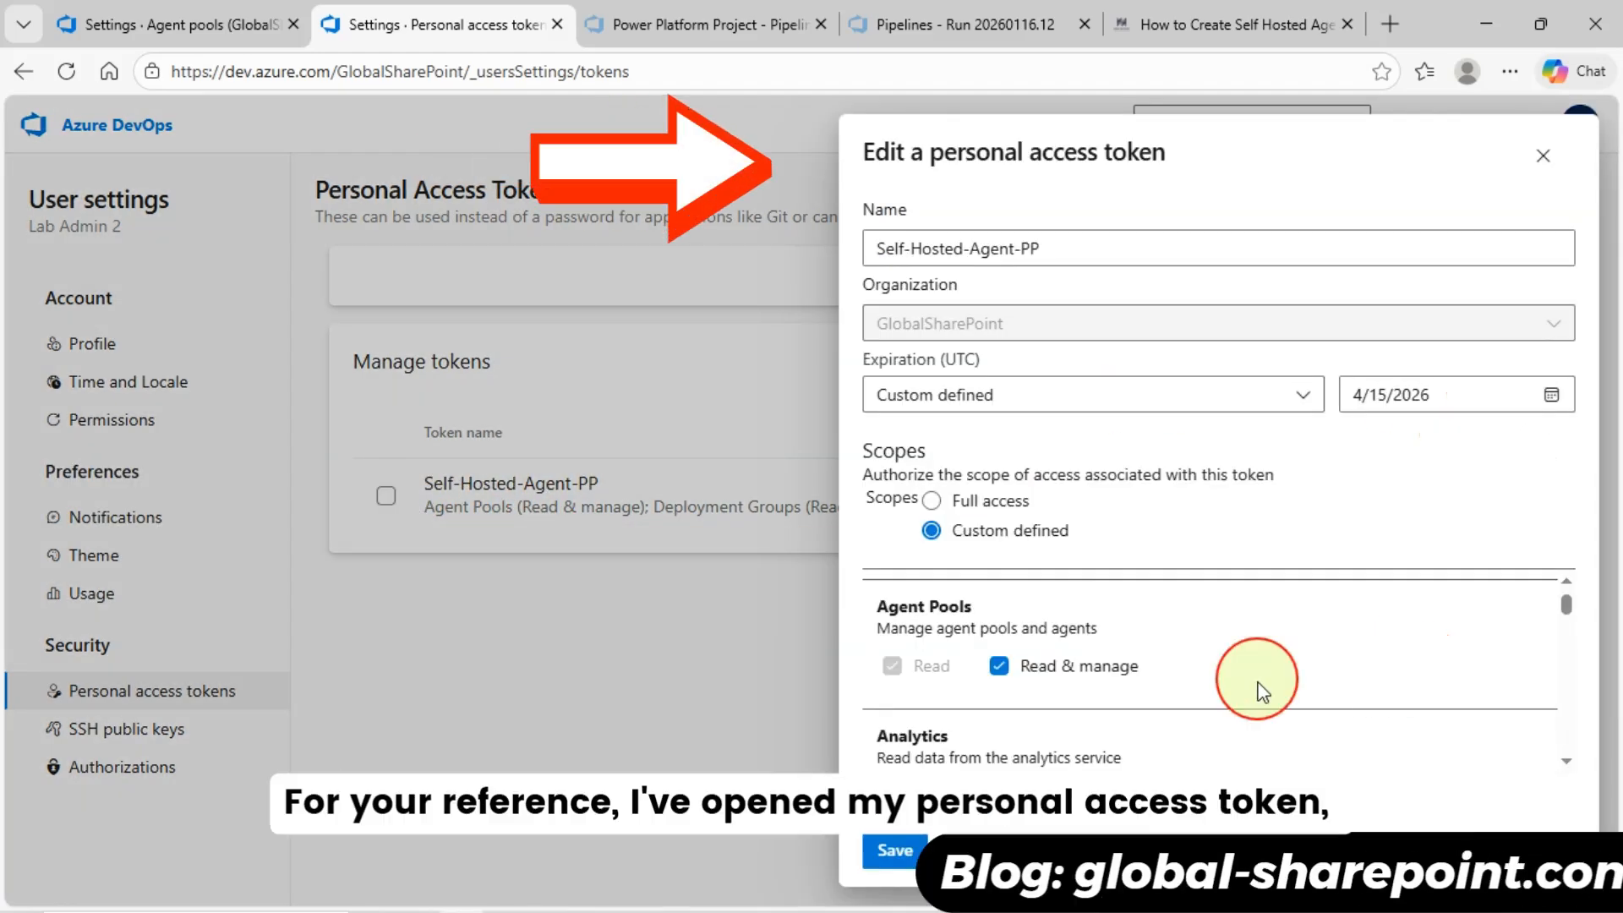
scroll(1099, 702, "up", 2)
scroll(1167, 660, "down", 2)
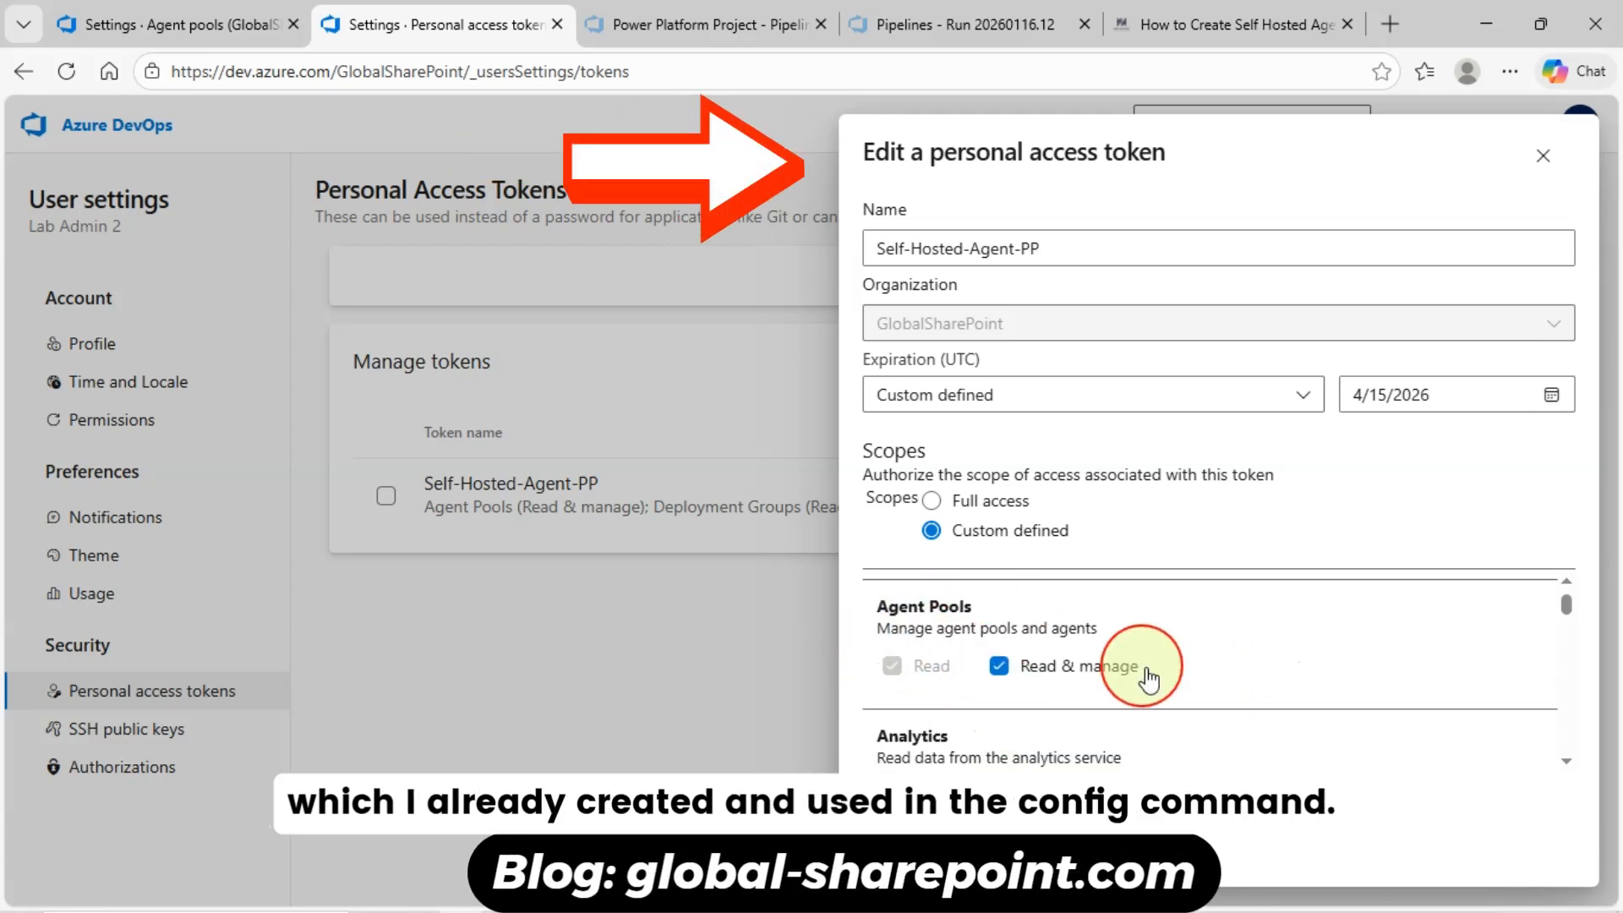
Step: Examine the token's remaining custom scopes, including Deployment Groups, Pipeline Resources and Service Connections
scroll(1148, 678, "down", 3)
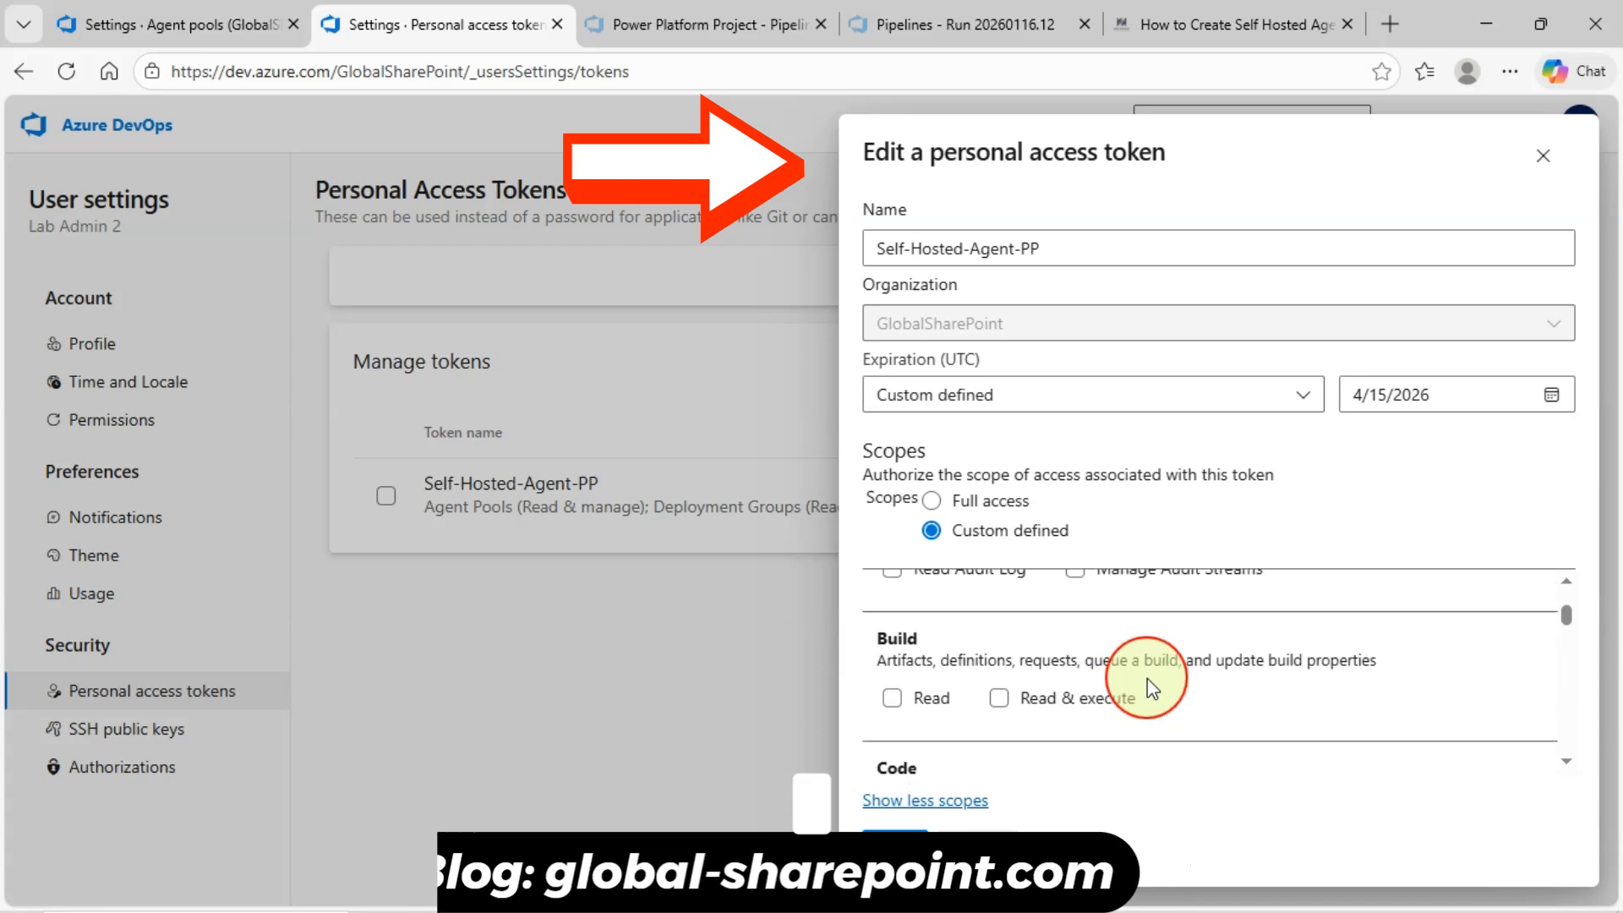
scroll(1184, 673, "down", 4)
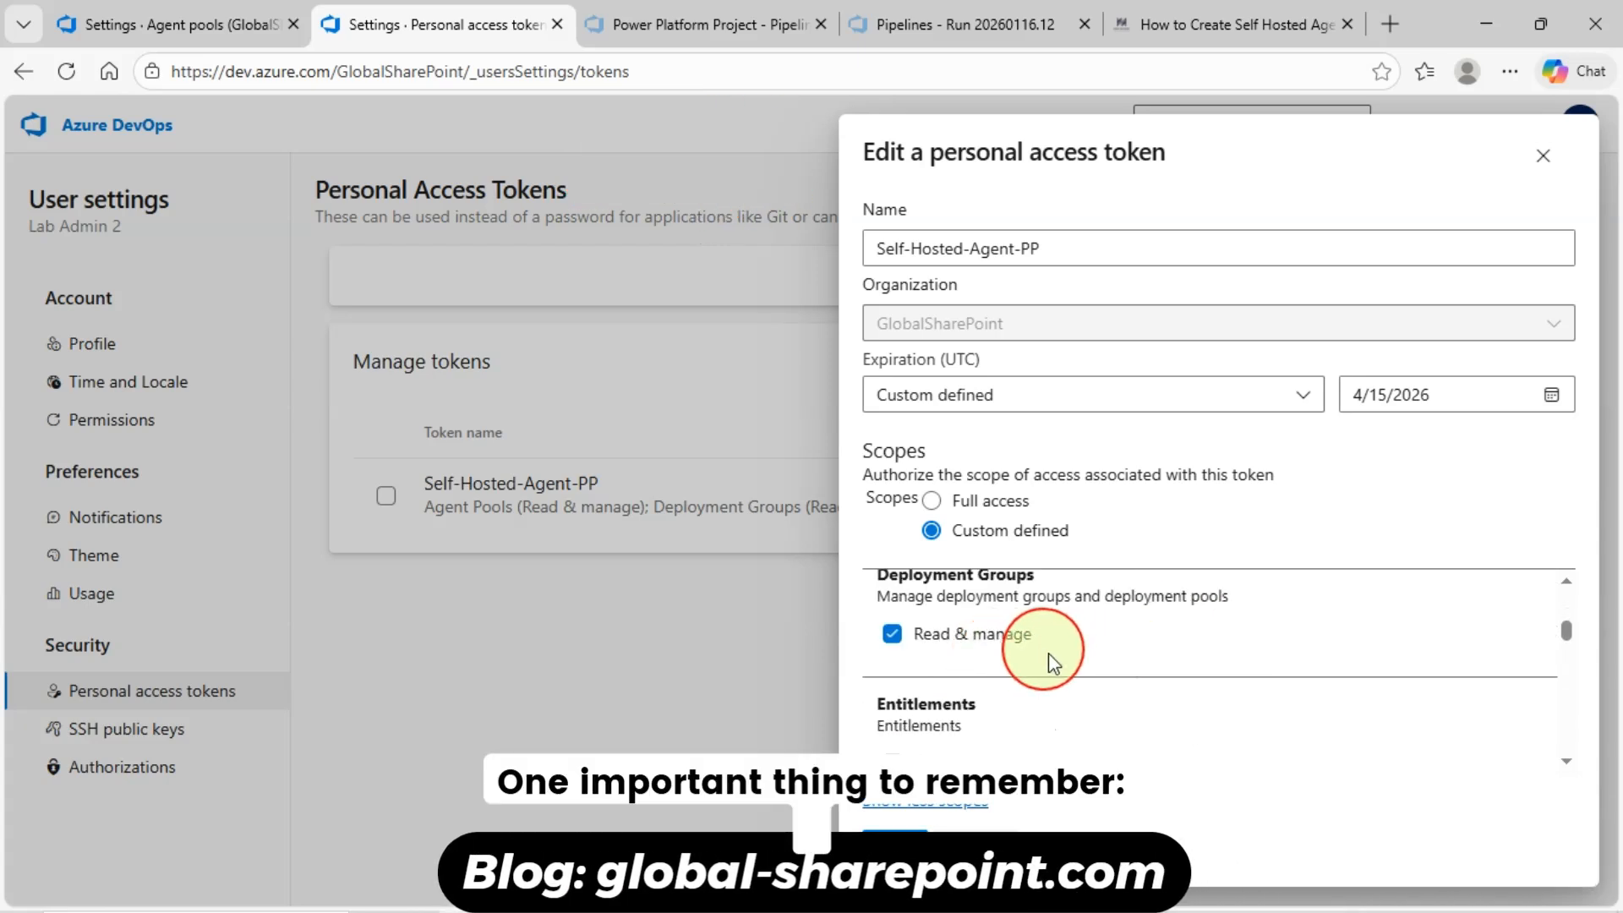
scroll(1006, 681, "up", 1)
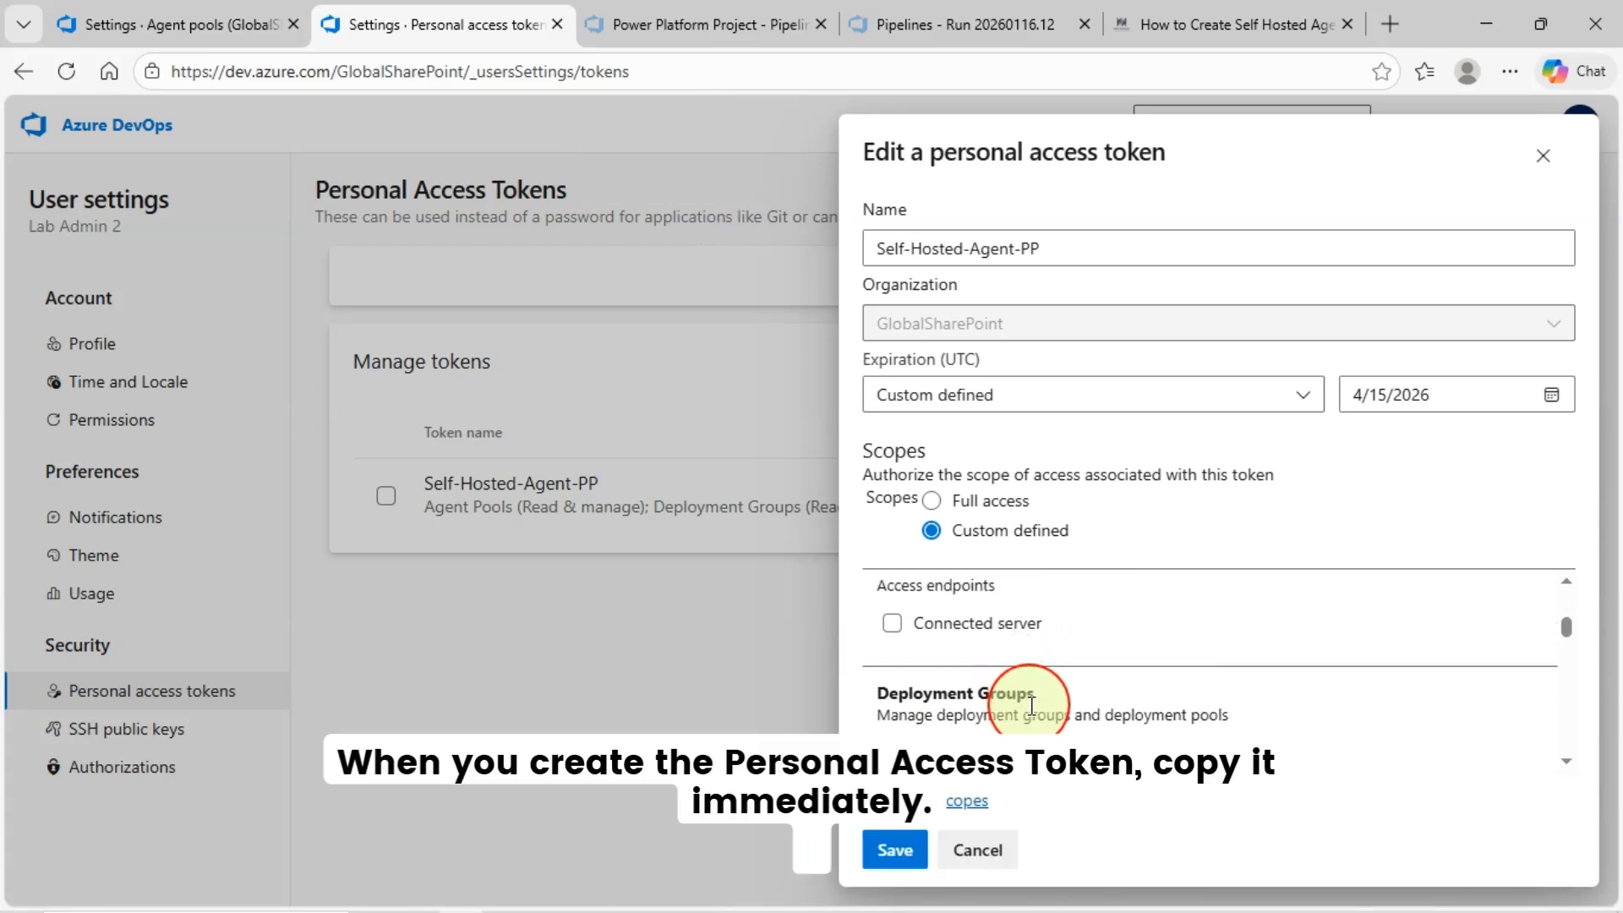
scroll(1028, 719, "down", 1)
scroll(1033, 729, "down", 3)
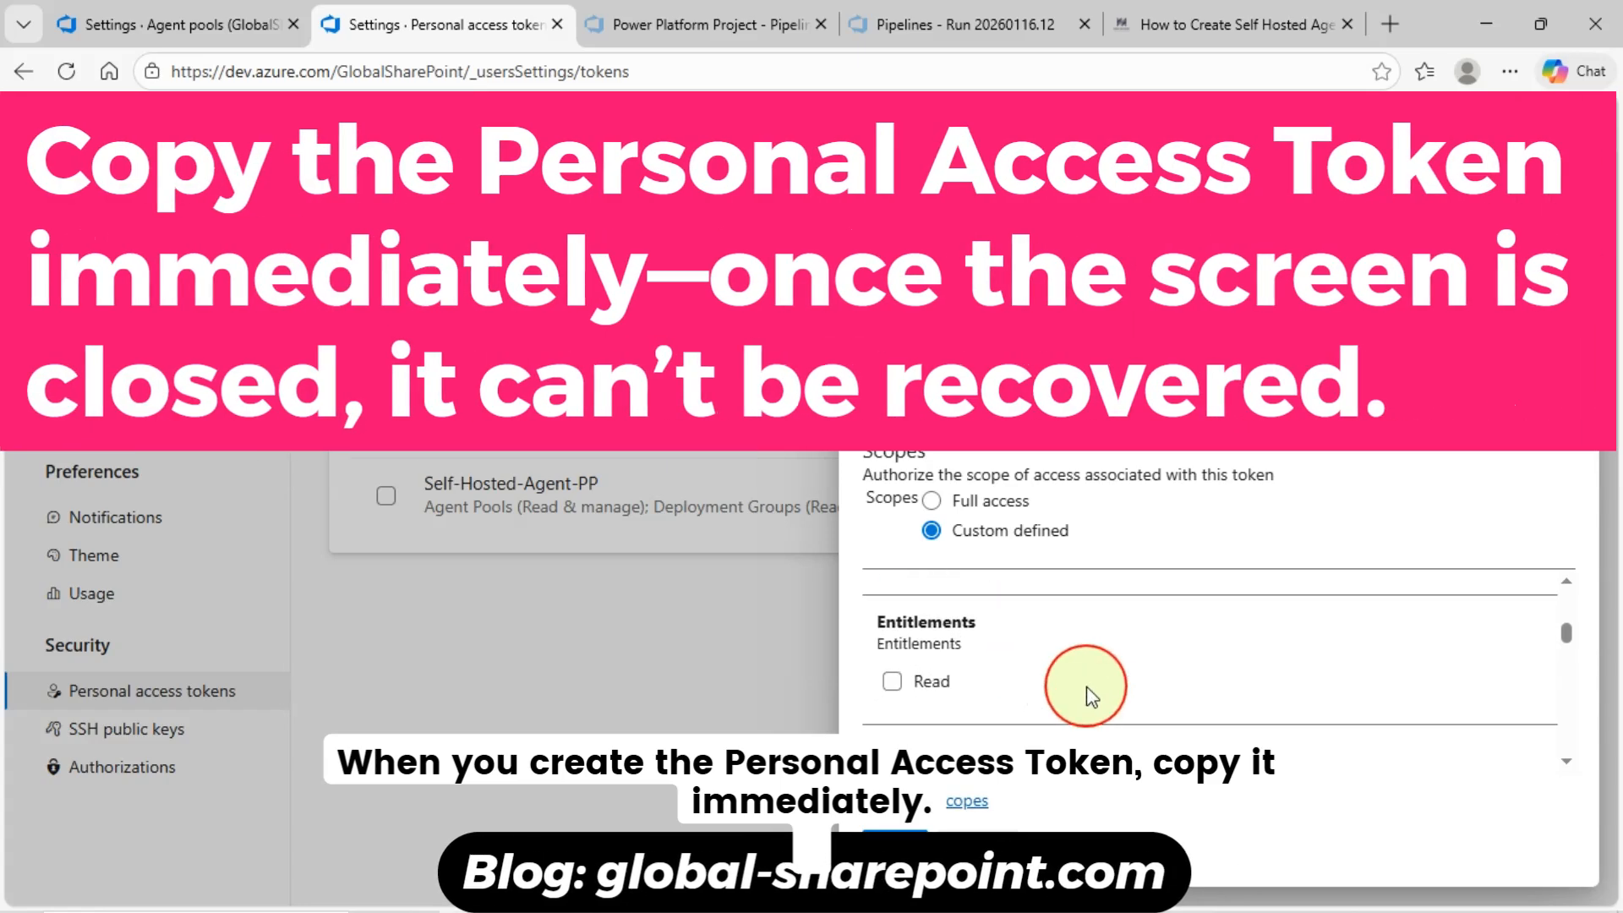
scroll(1167, 681, "down", 2)
left_click(895, 651)
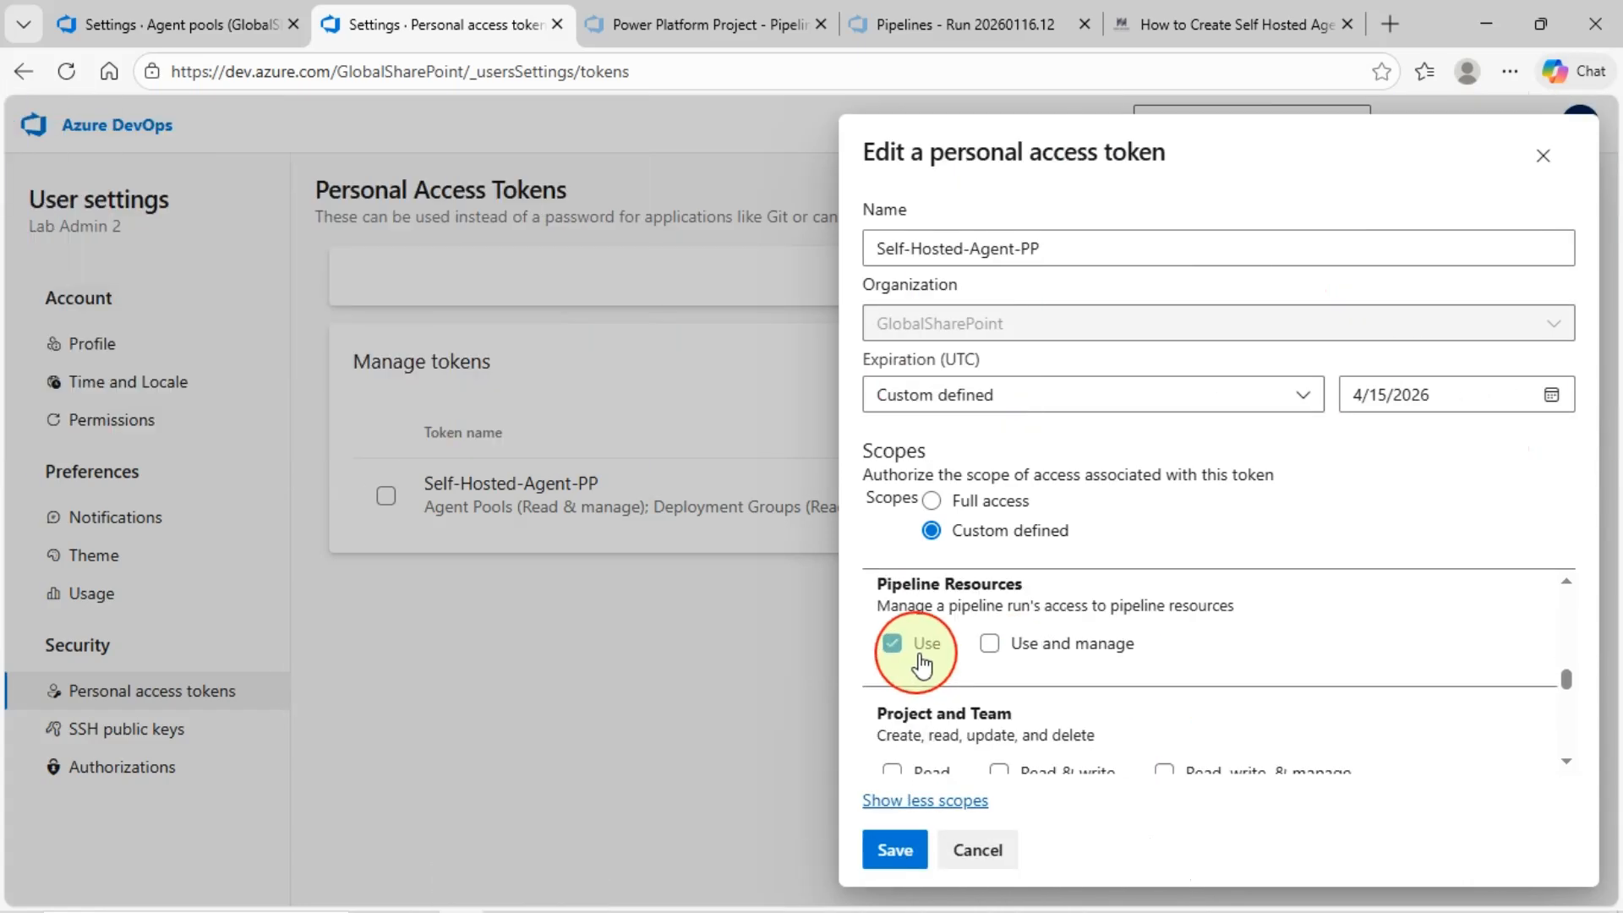
scroll(1061, 672, "down", 1)
scroll(1108, 685, "down", 8)
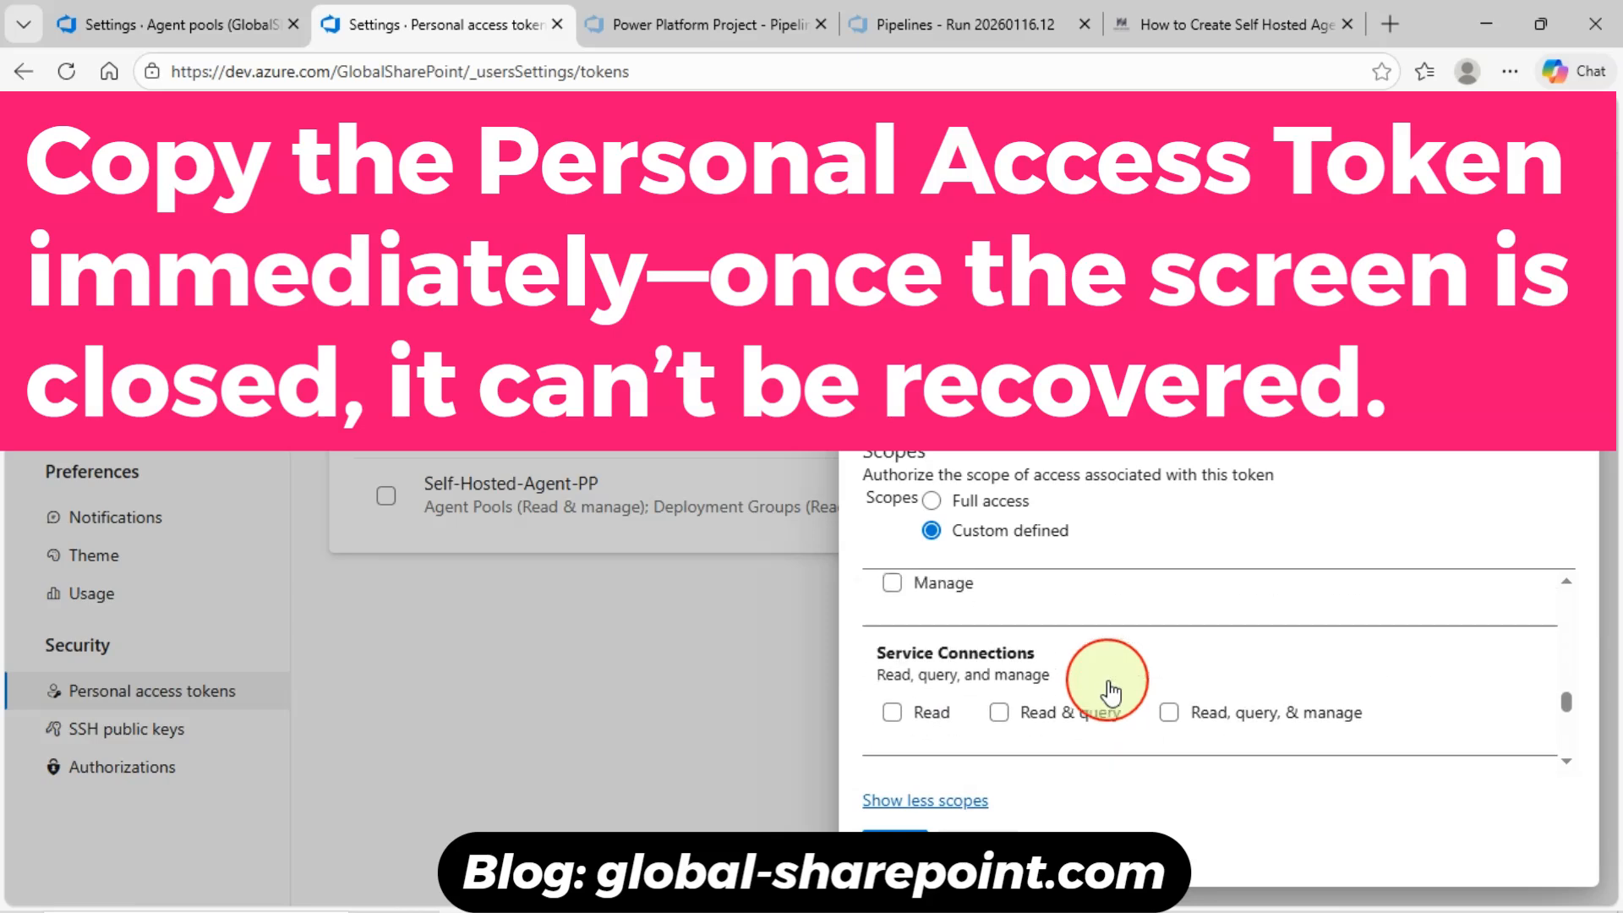
scroll(1107, 692, "down", 5)
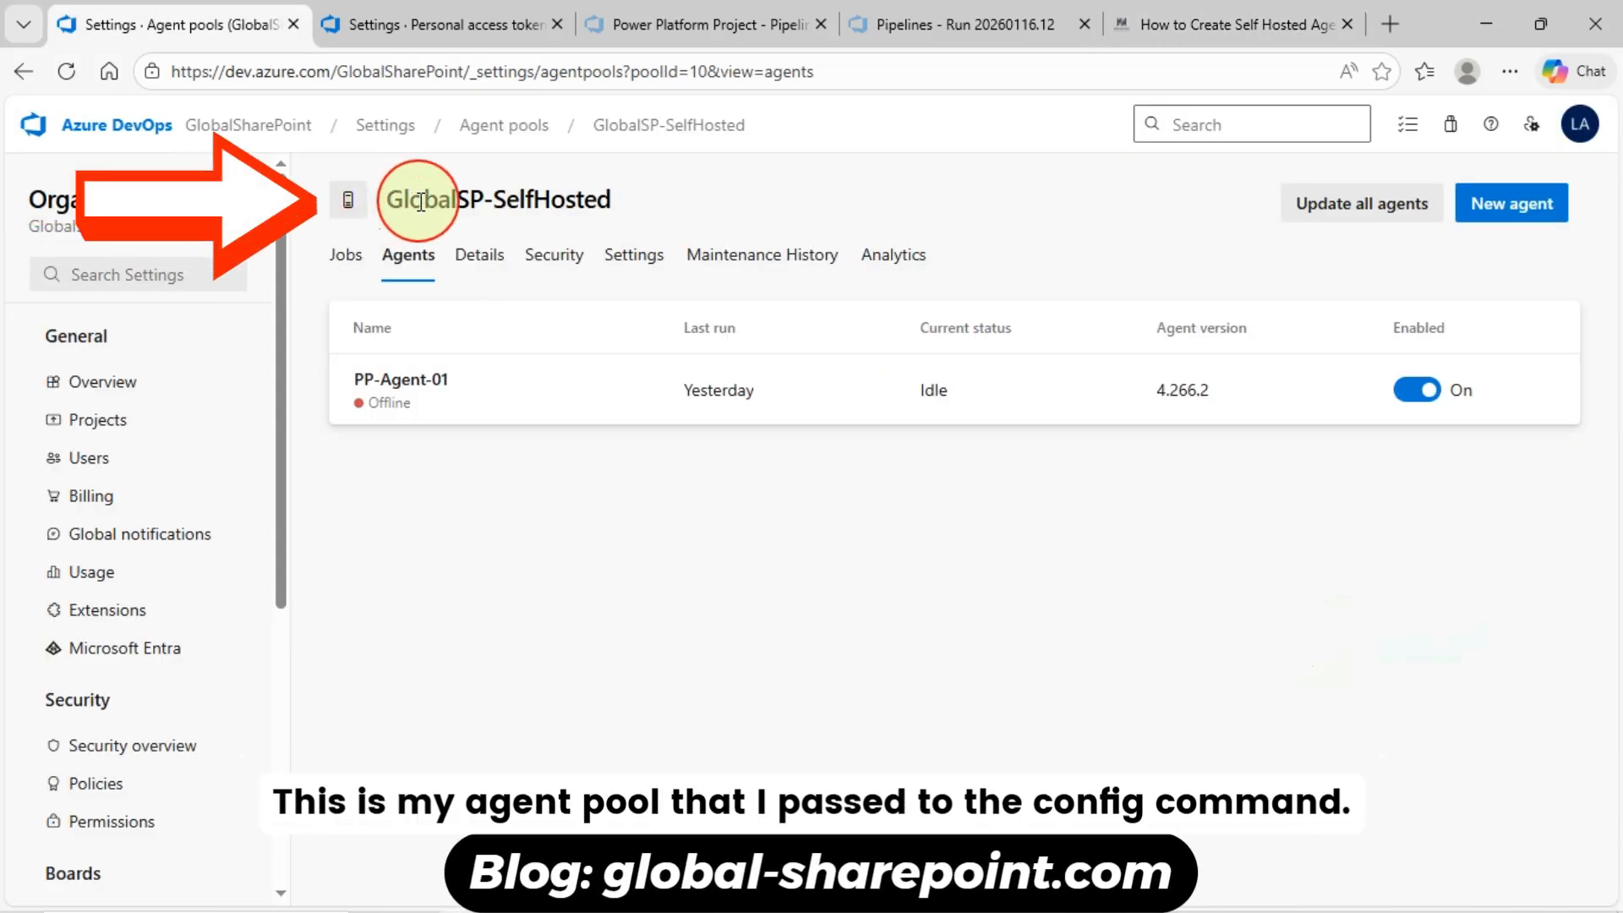
Step: Check the GlobalSP-SelfHosted agent pool and review the blog table's configuration parameters from agent pool to final service status
scroll(200, 580, "down", 5)
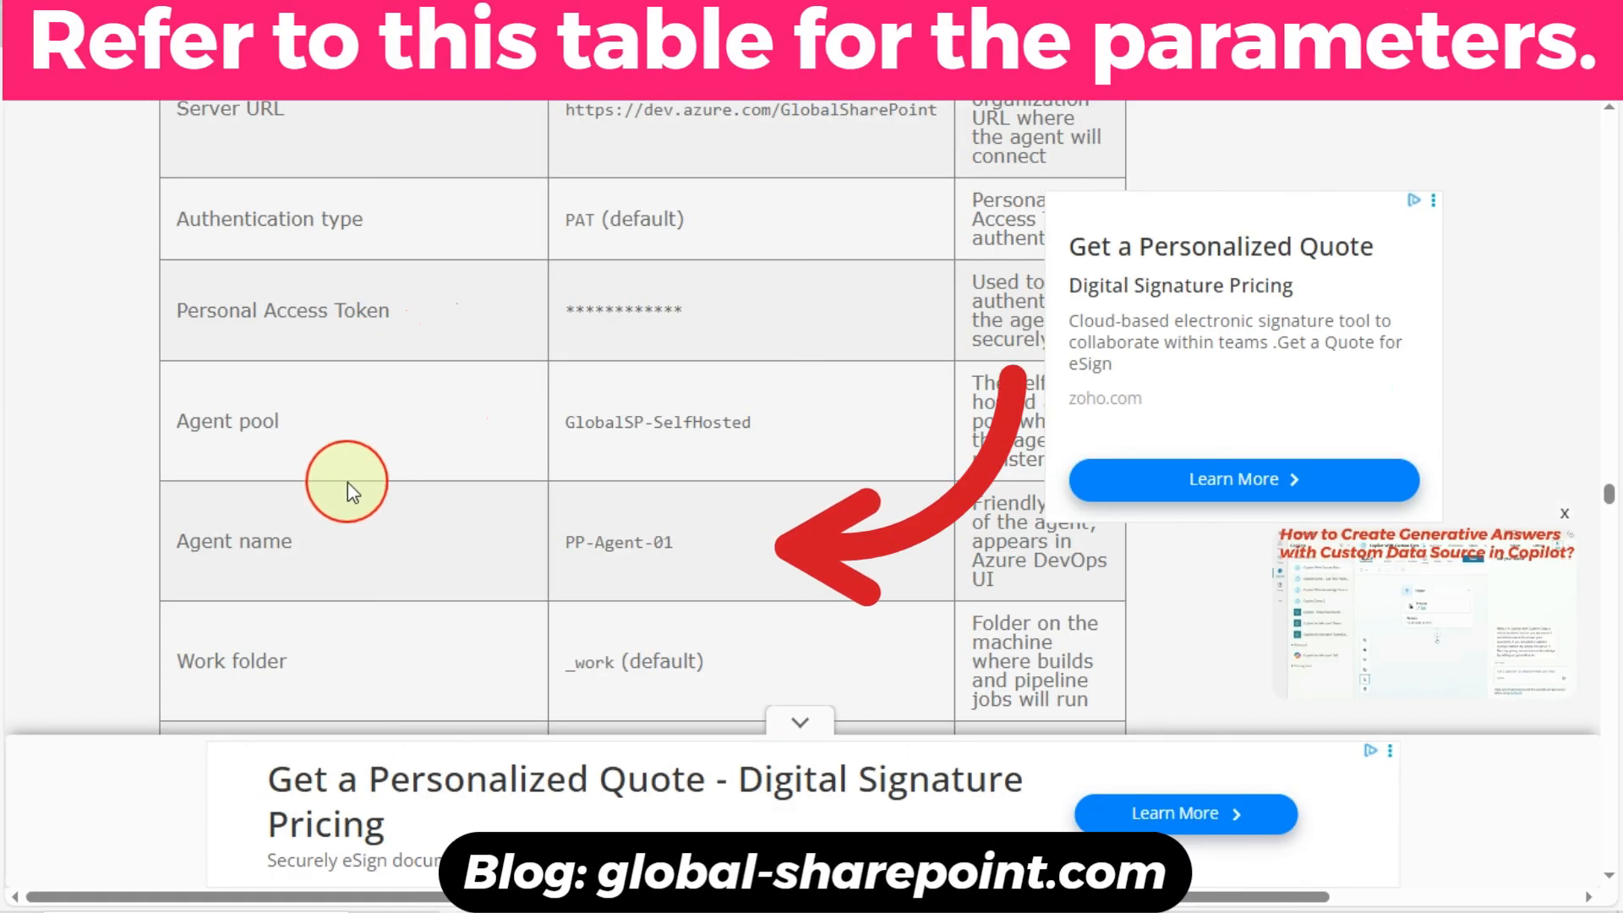
scroll(372, 482, "down", 1)
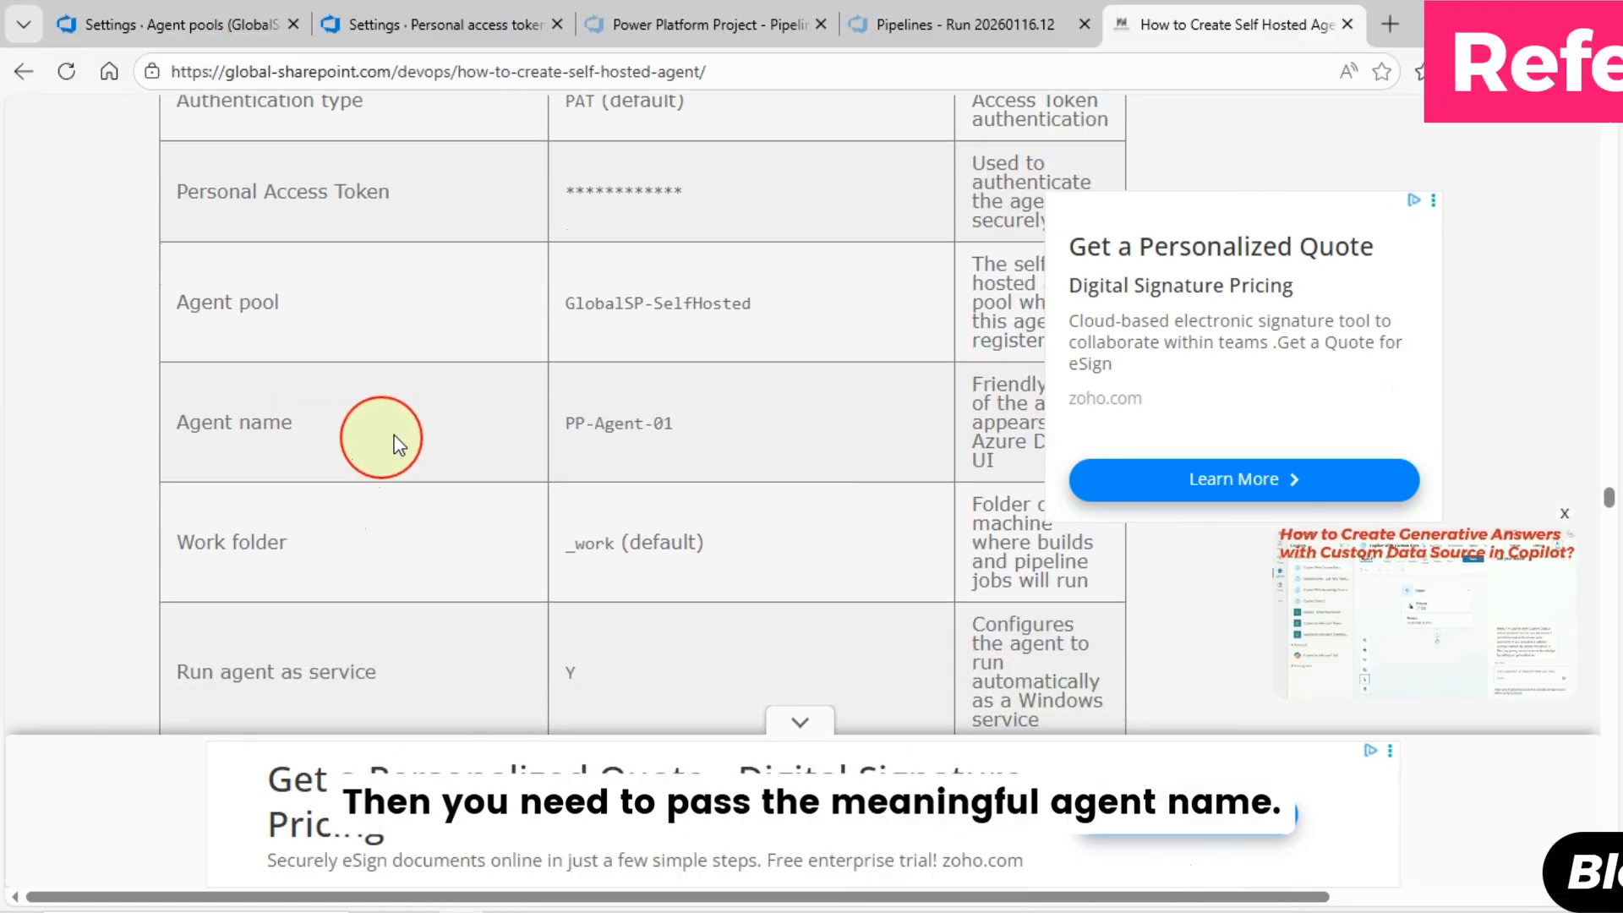
scroll(635, 436, "down", 1)
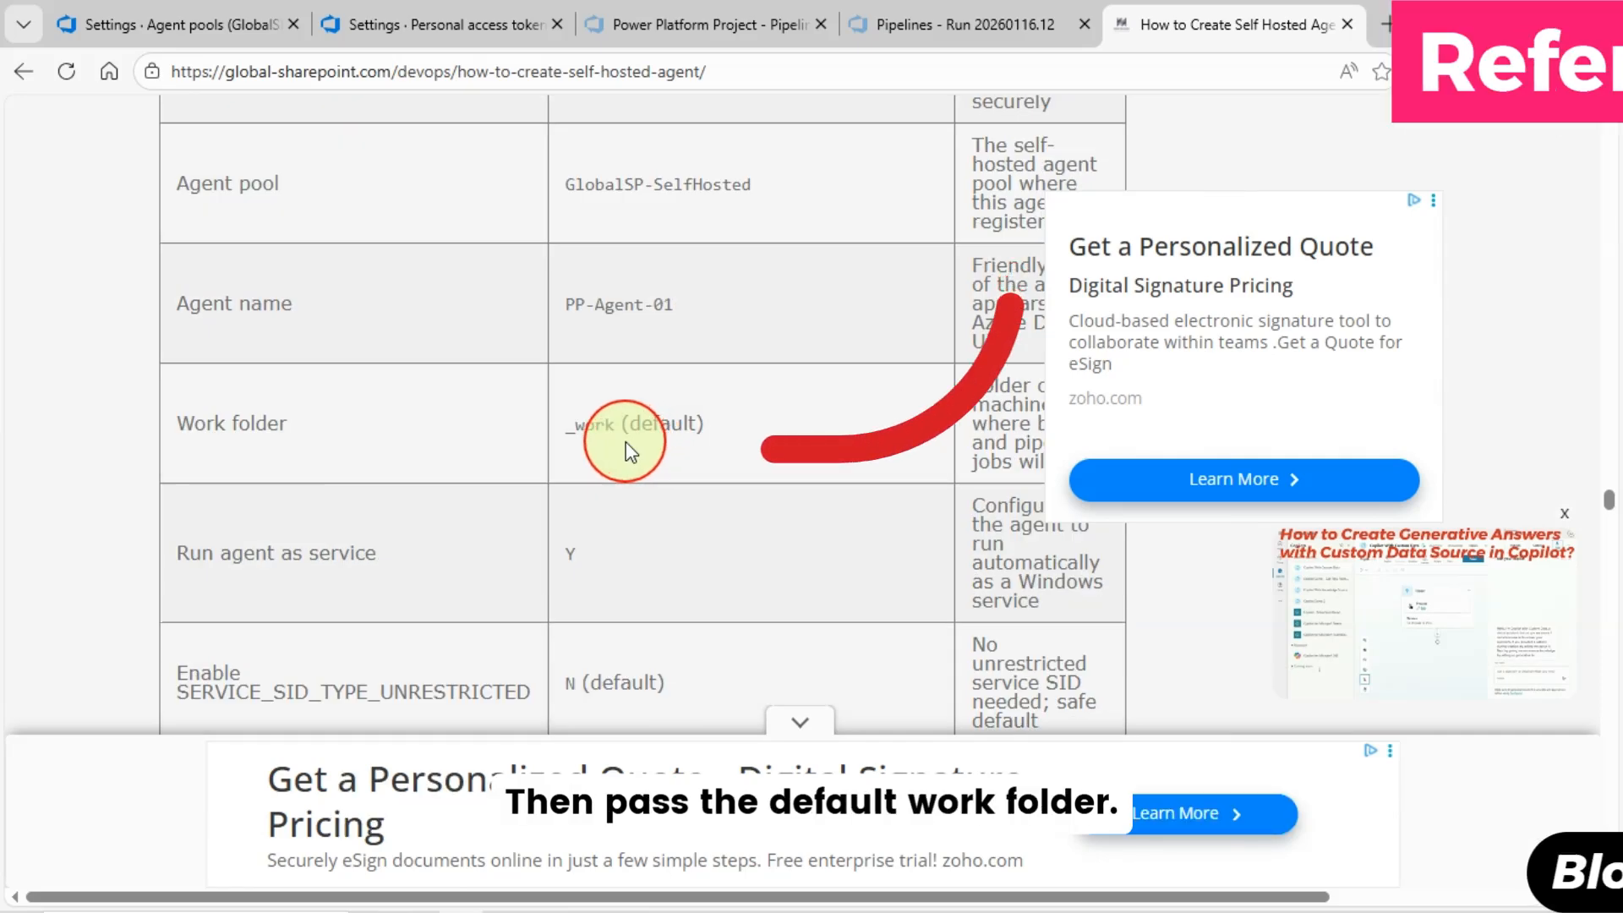
scroll(688, 448, "down", 2)
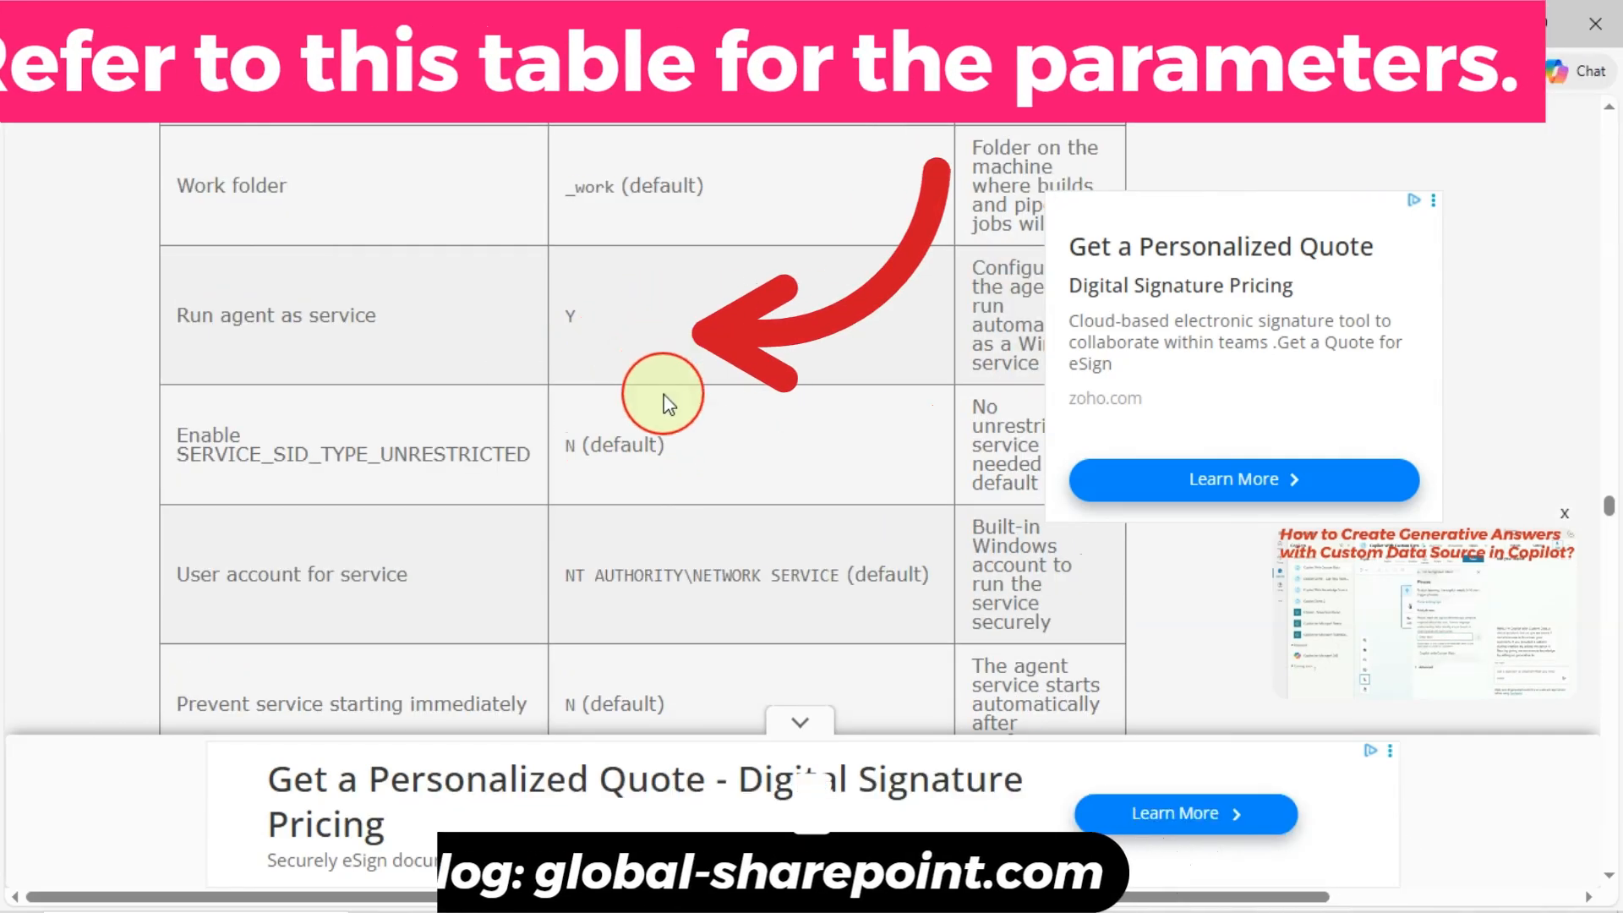
scroll(359, 494, "down", 1)
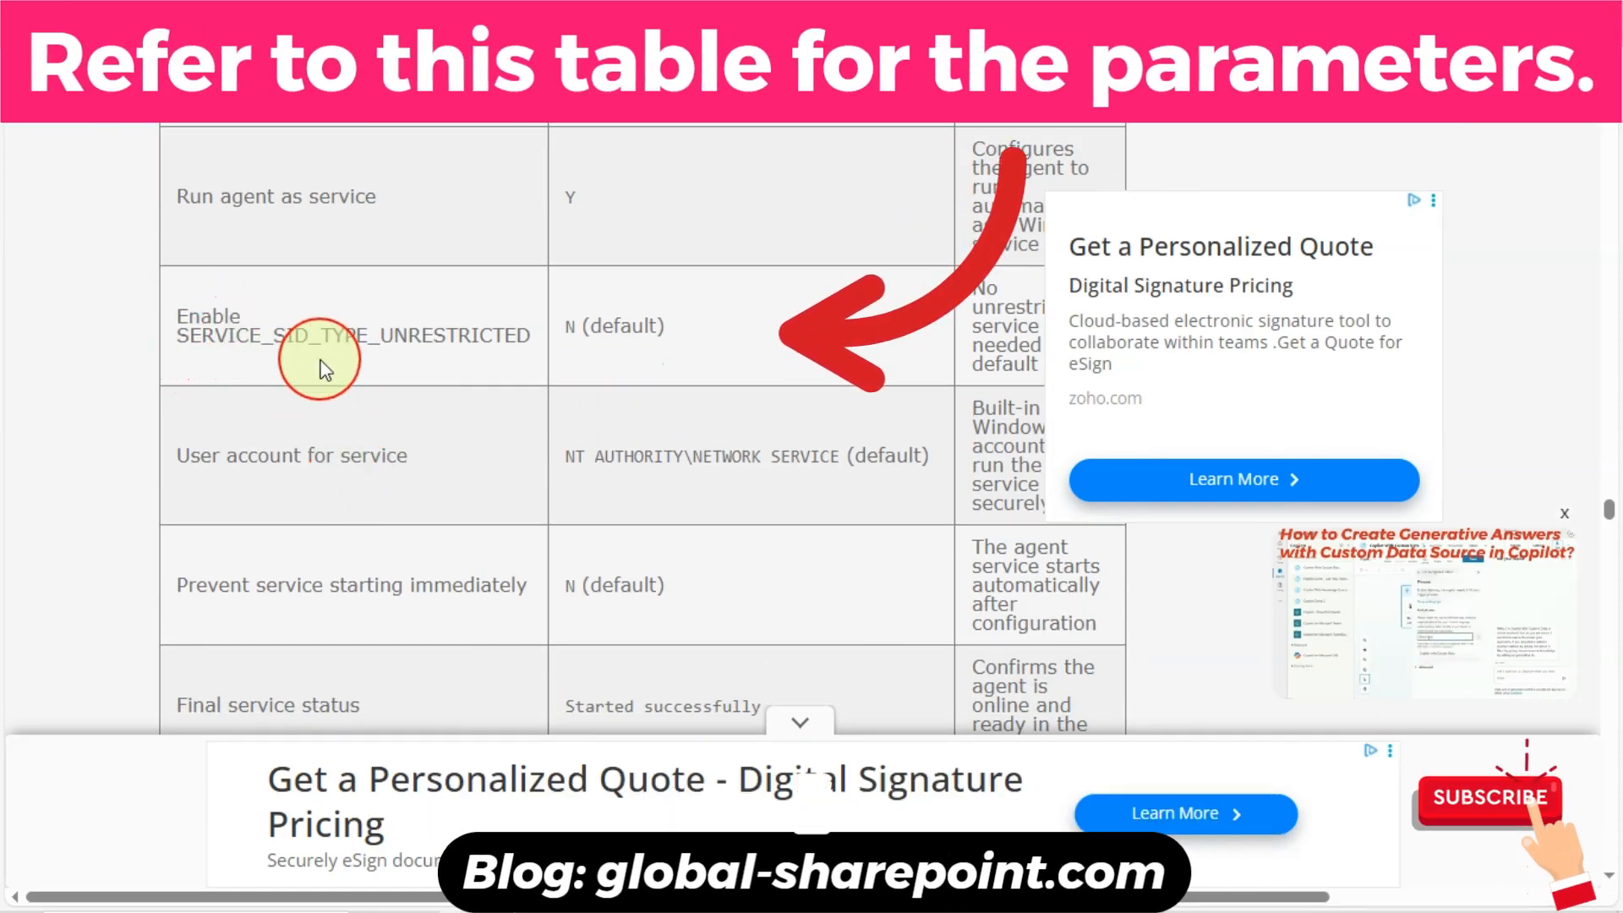
scroll(375, 365, "down", 1)
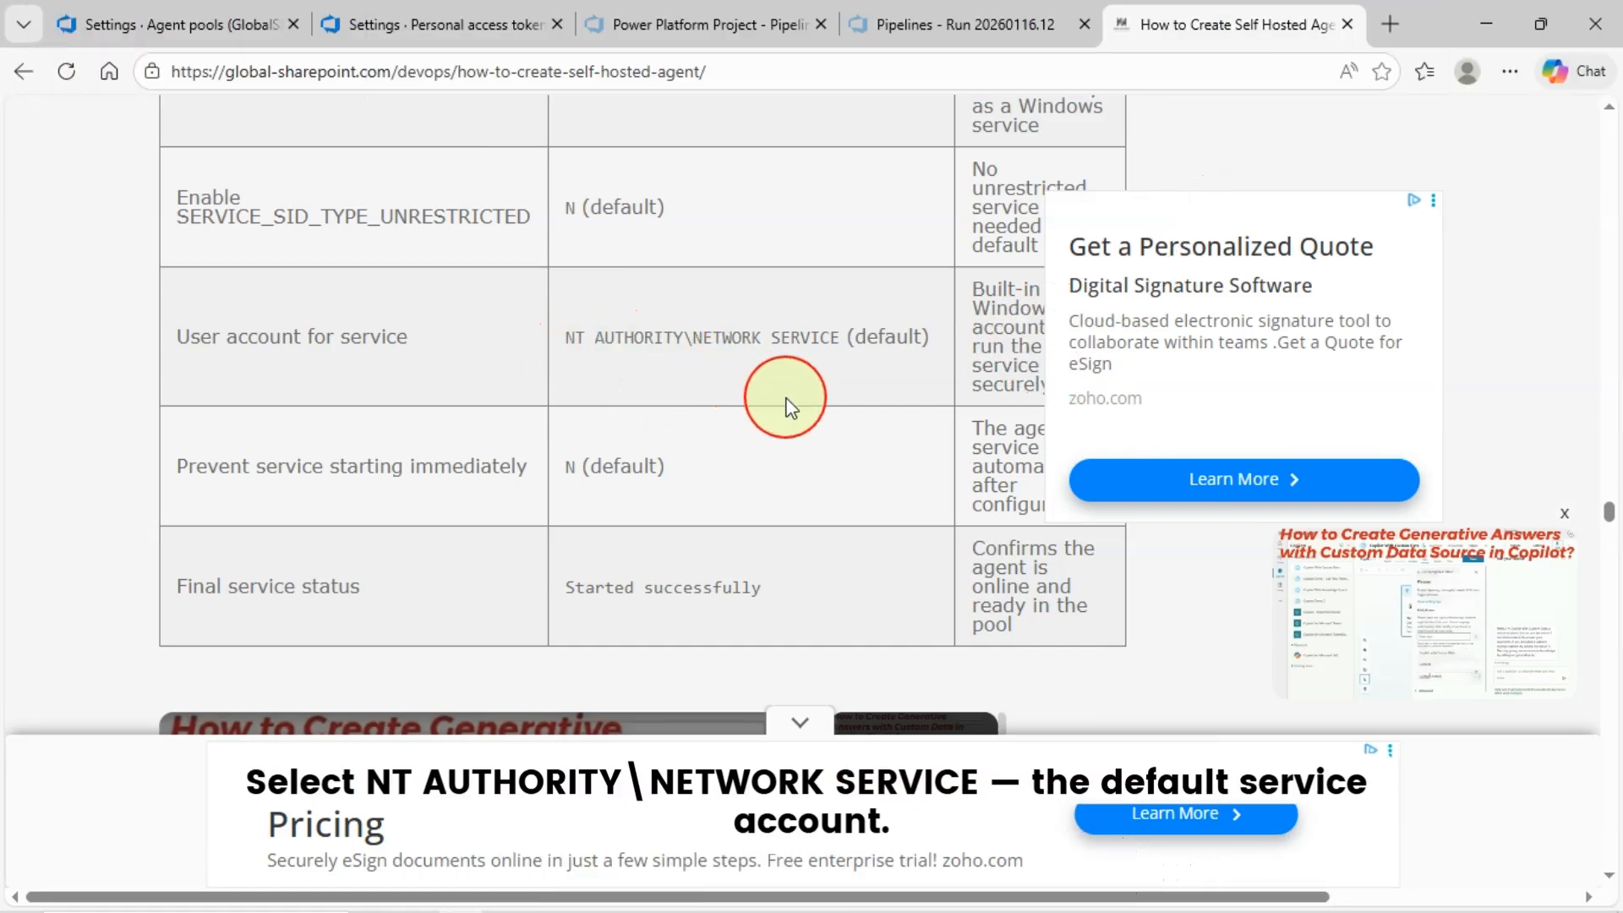
scroll(850, 407, "down", 1)
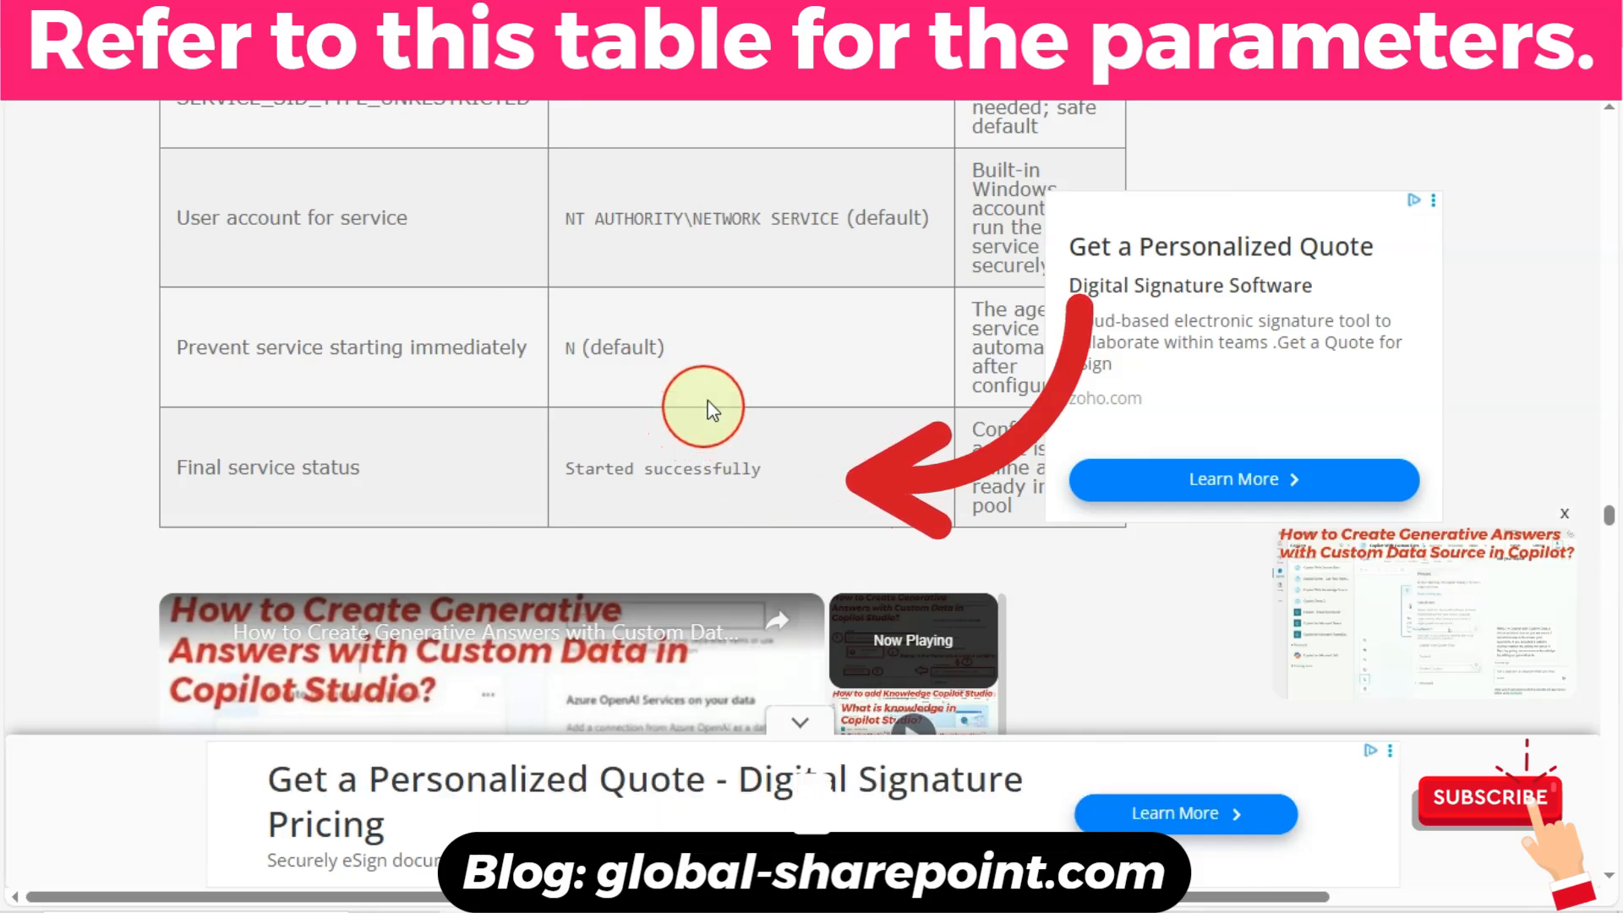
scroll(742, 448, "up", 1)
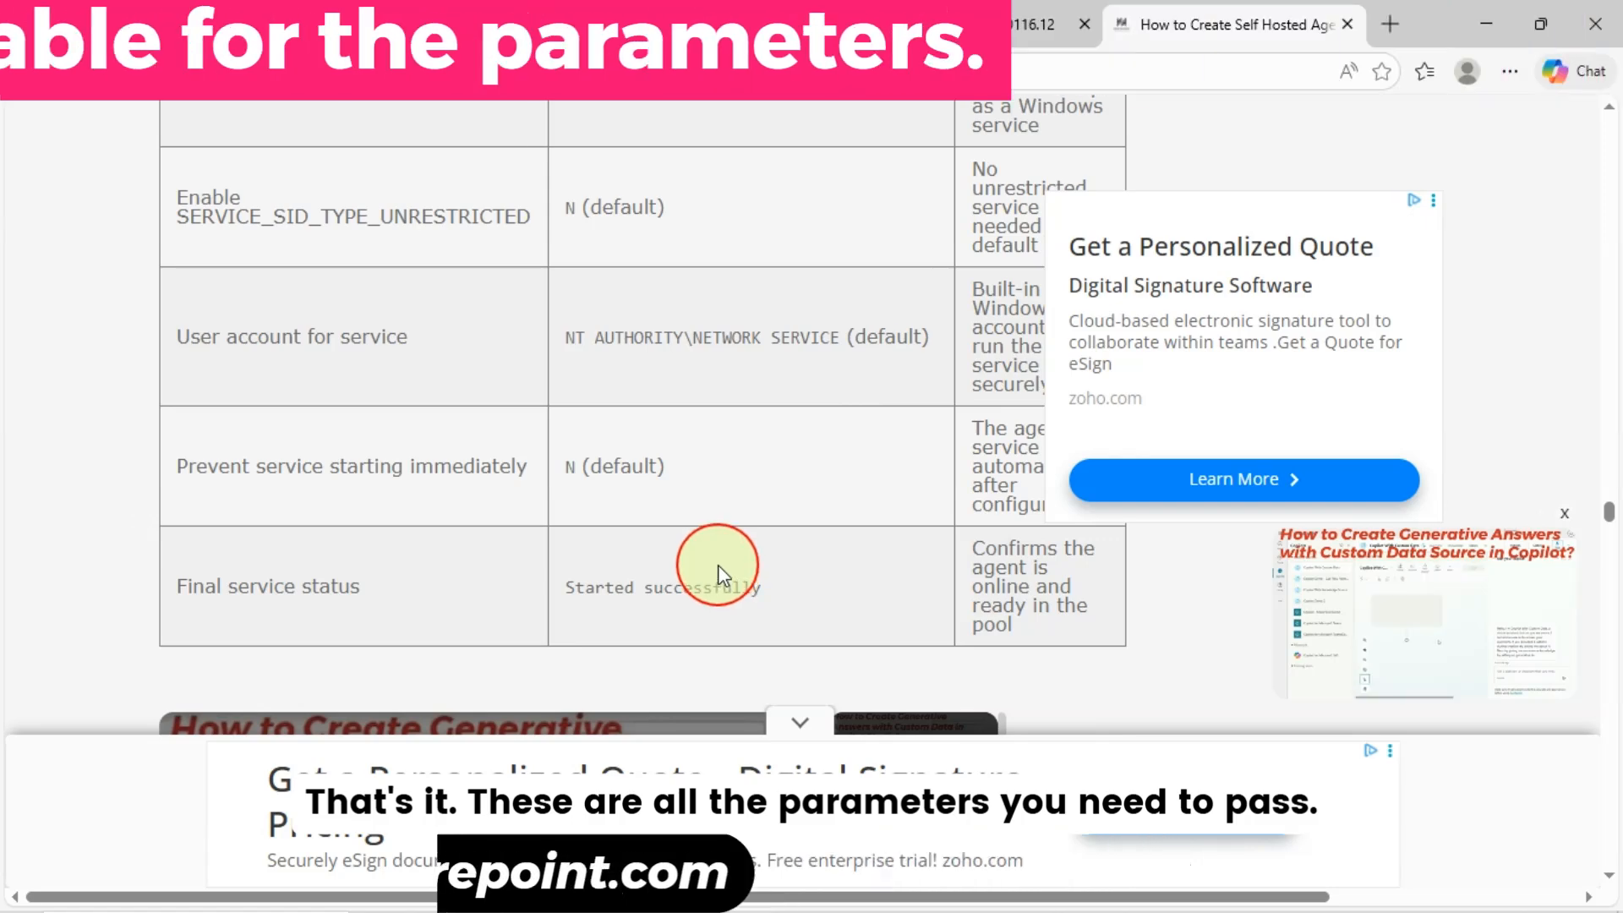
scroll(718, 565, "up", 2)
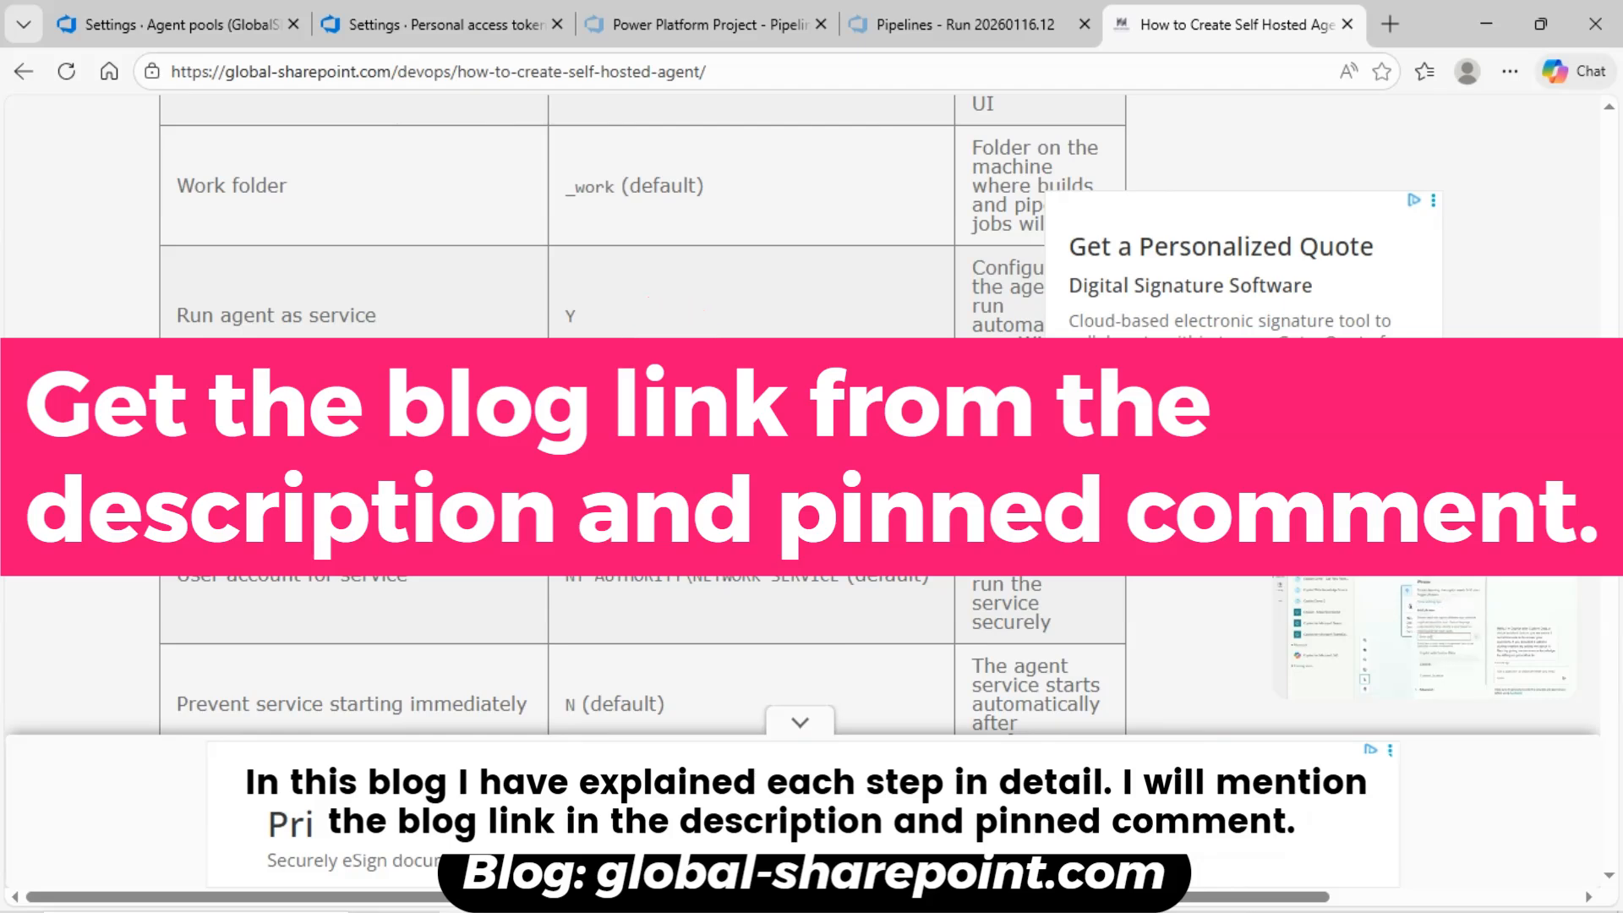
scroll(699, 443, "up", 2)
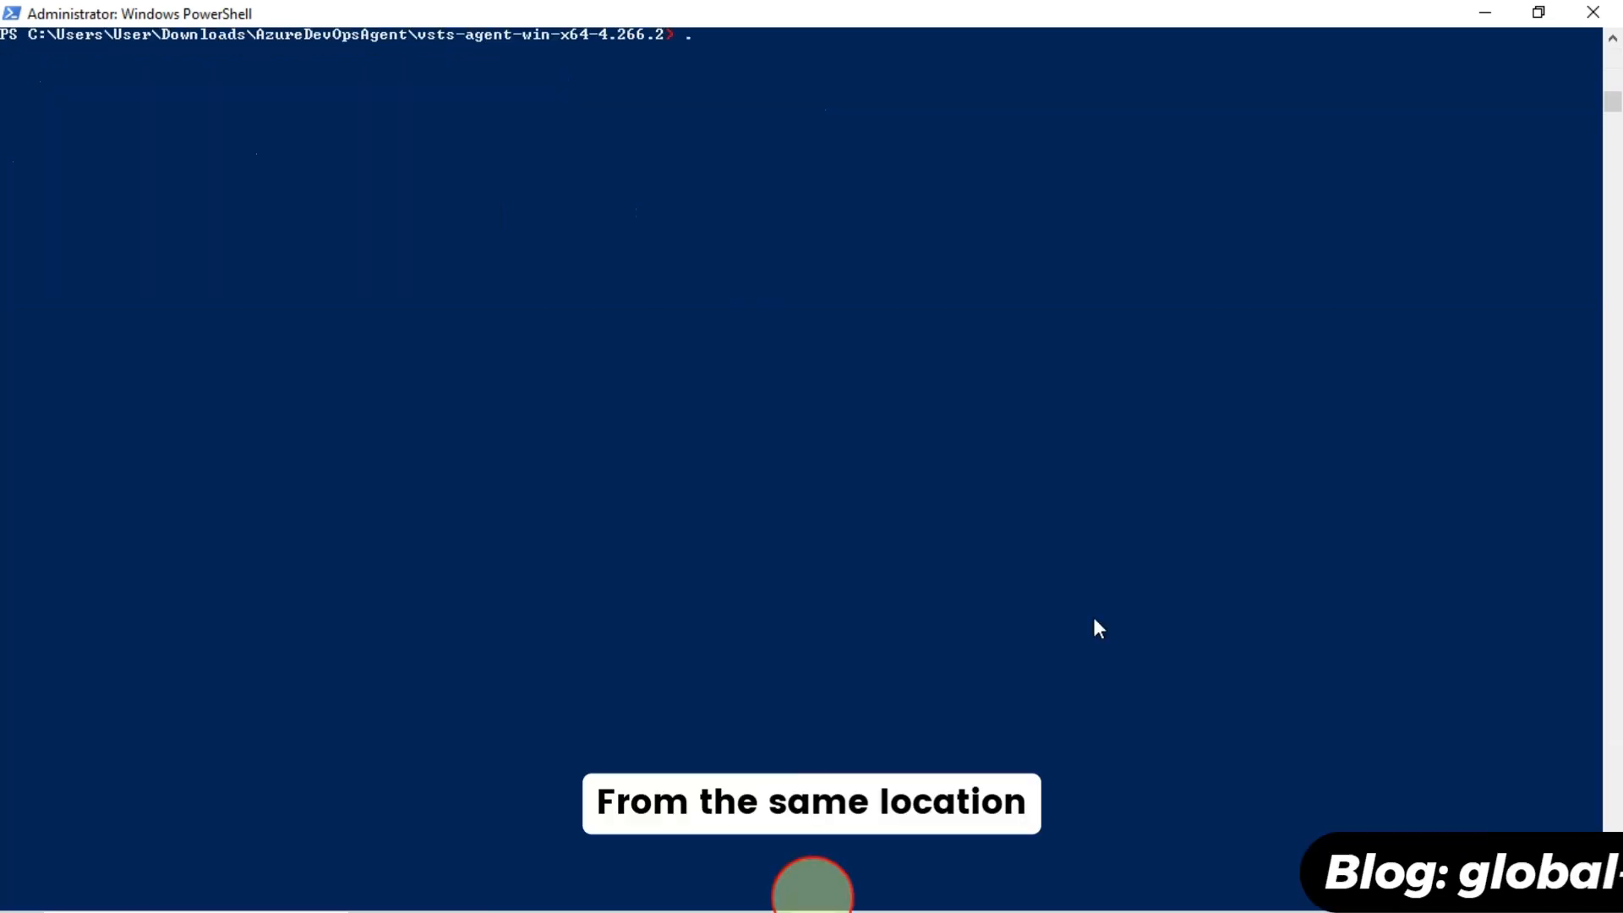
Step: Start the agent in Administrator PowerShell by running its run script from the vsts-agent-win-x64-4.266.2 folder
type("./r")
key("Tab")
key("Return")
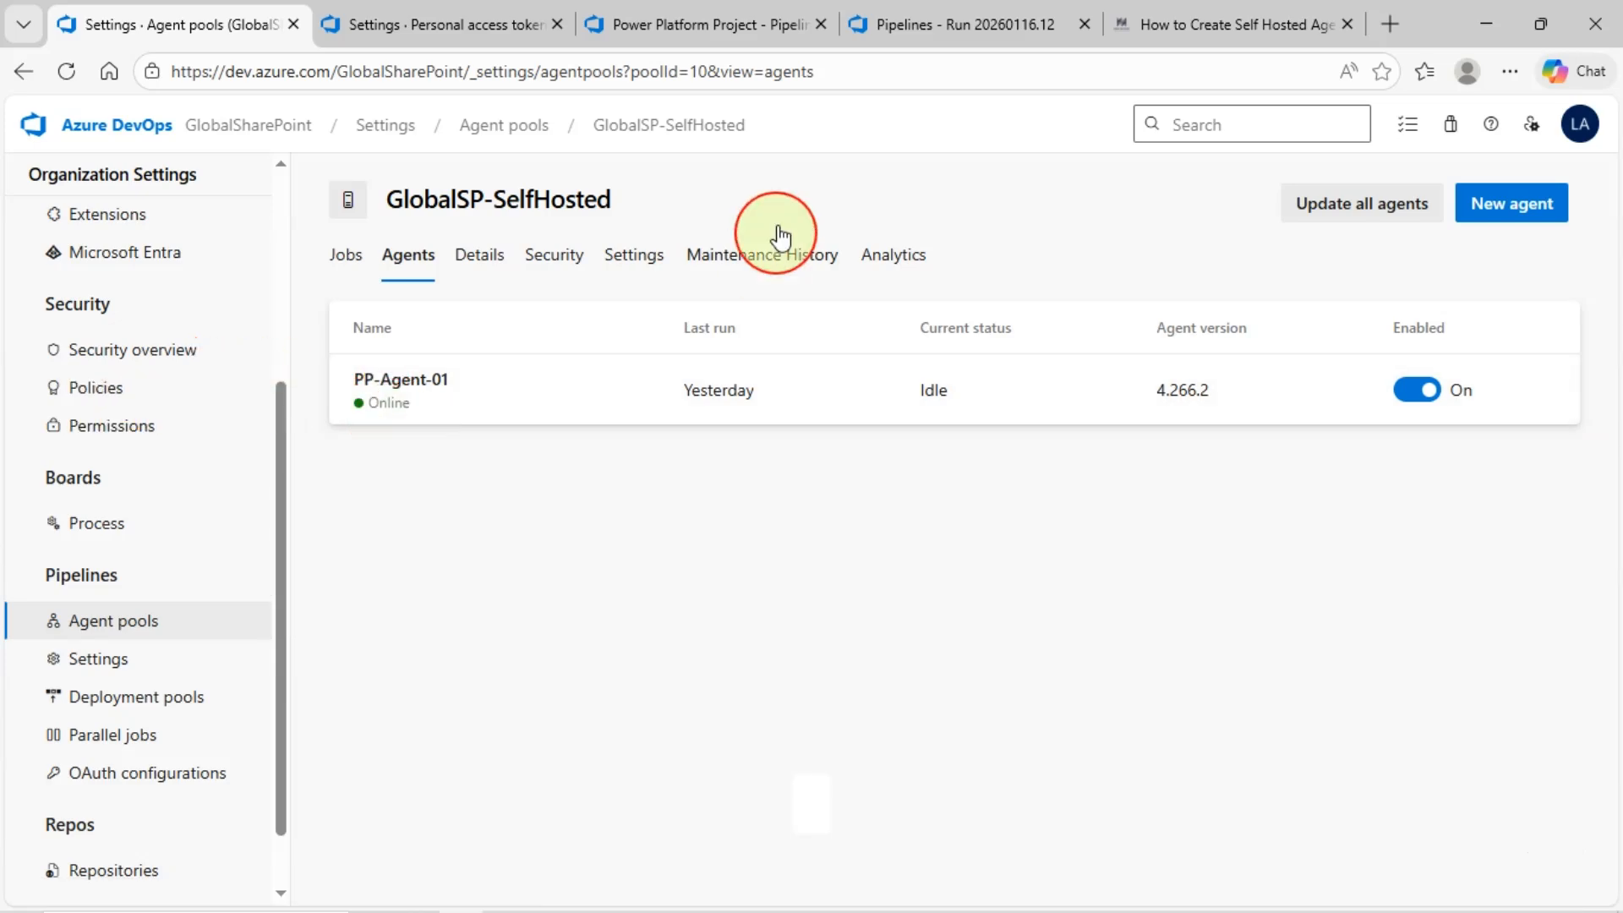
Step: Check the pool name in the Power Platform Project's azure-pipelines.yml and the stages of pipeline run 20260116.12
left_click(713, 21)
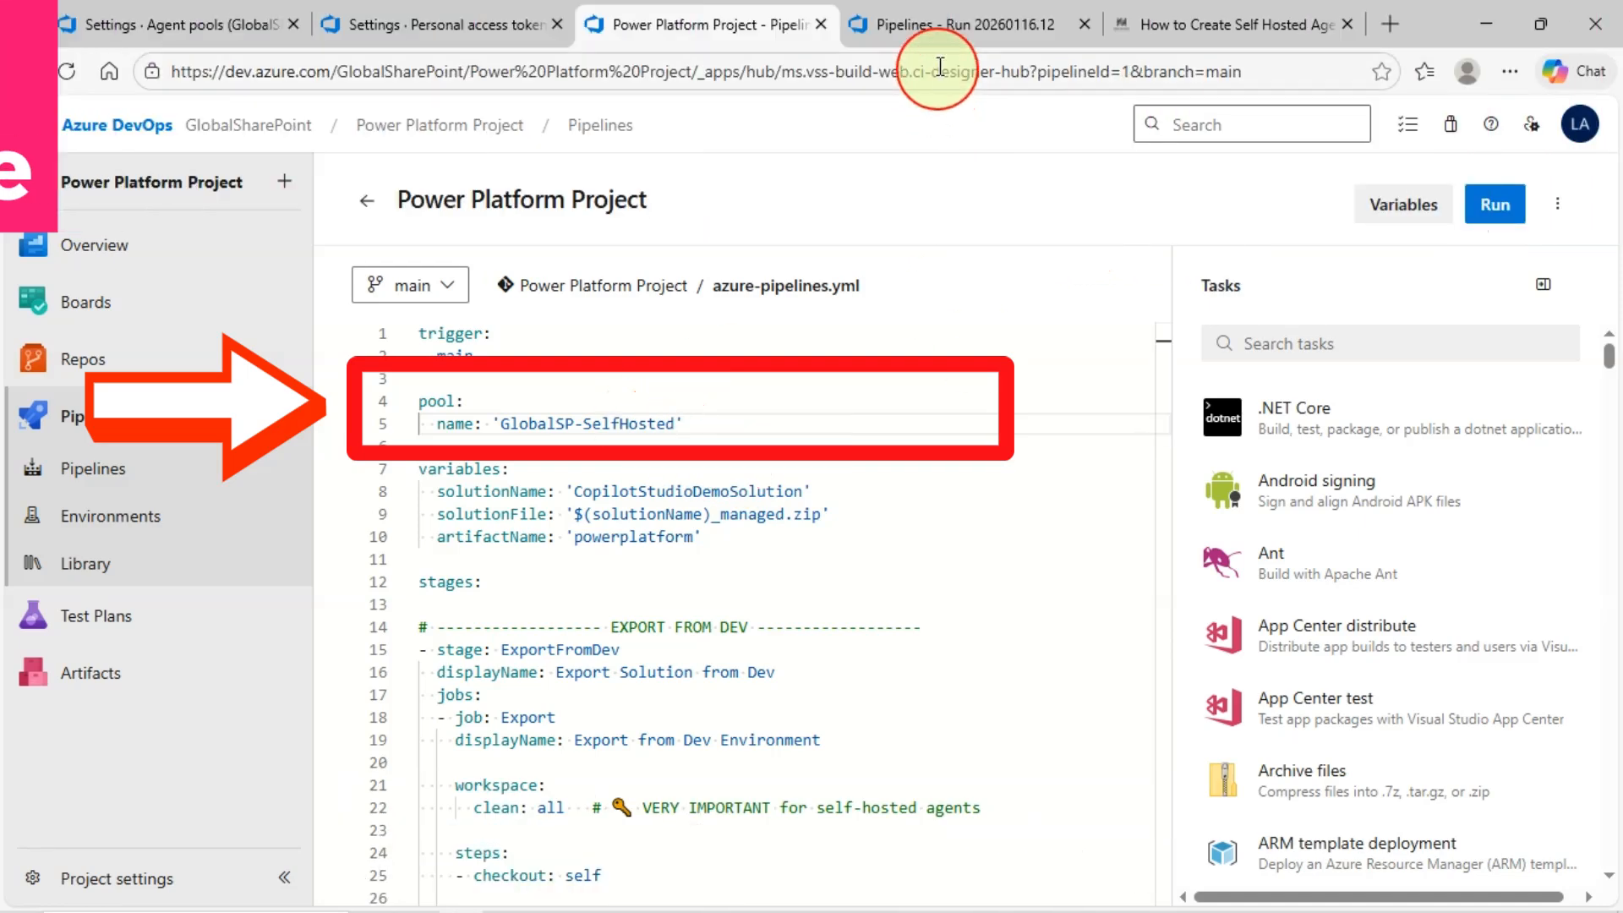
left_click(955, 26)
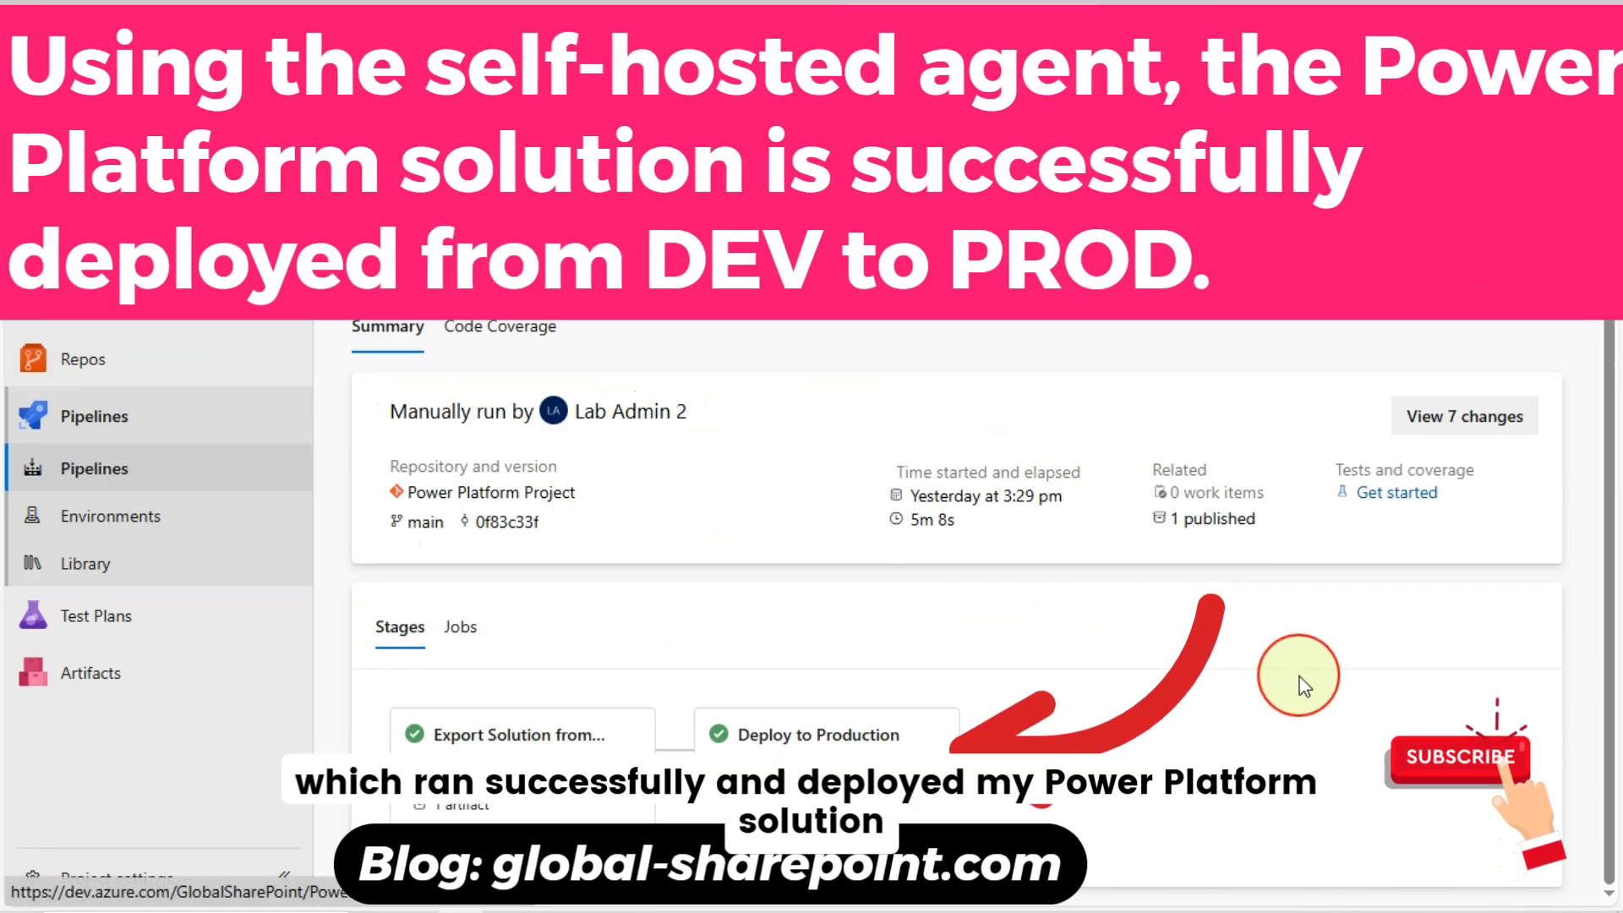